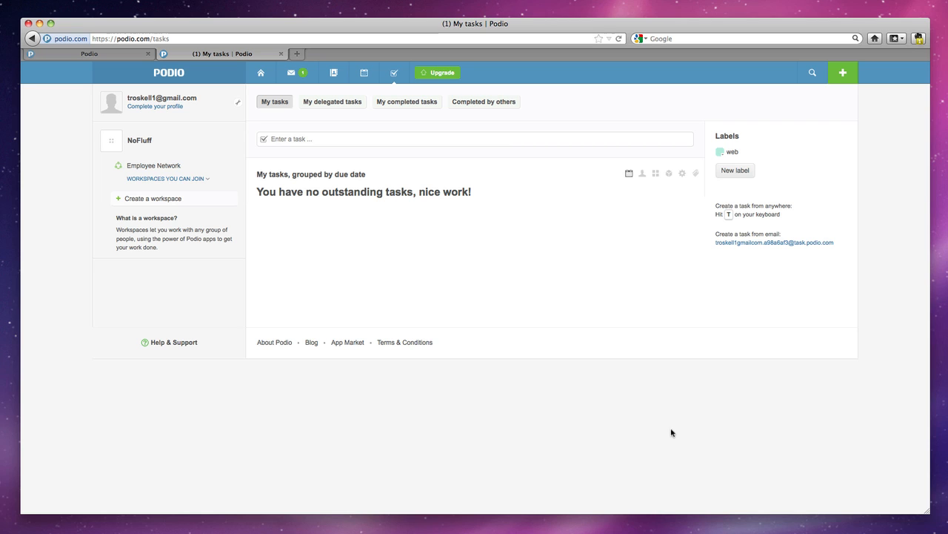
Create an empty, private invite-only workspace named "Graphic Design Work" and skip inviting co-workers.
{"action": "left_click", "coordinate": [160, 201]}
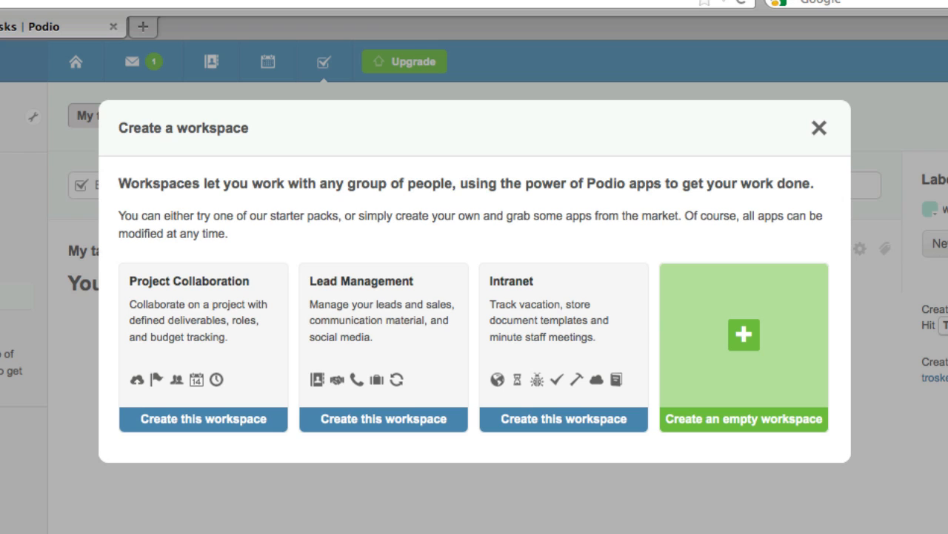
{"action": "left_click", "coordinate": [744, 333]}
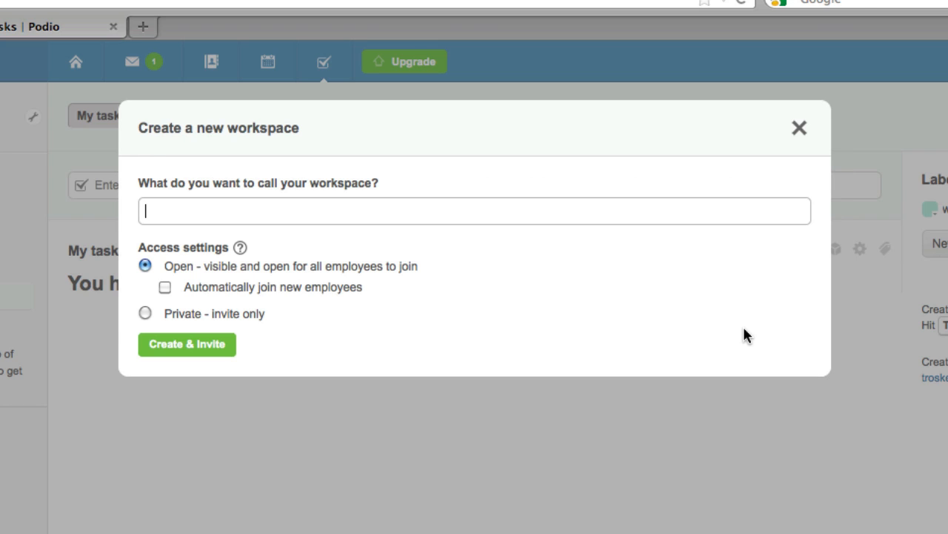
{"action": "left_click", "coordinate": [185, 212]}
{"action": "type", "text": "Graphic Design Work"}
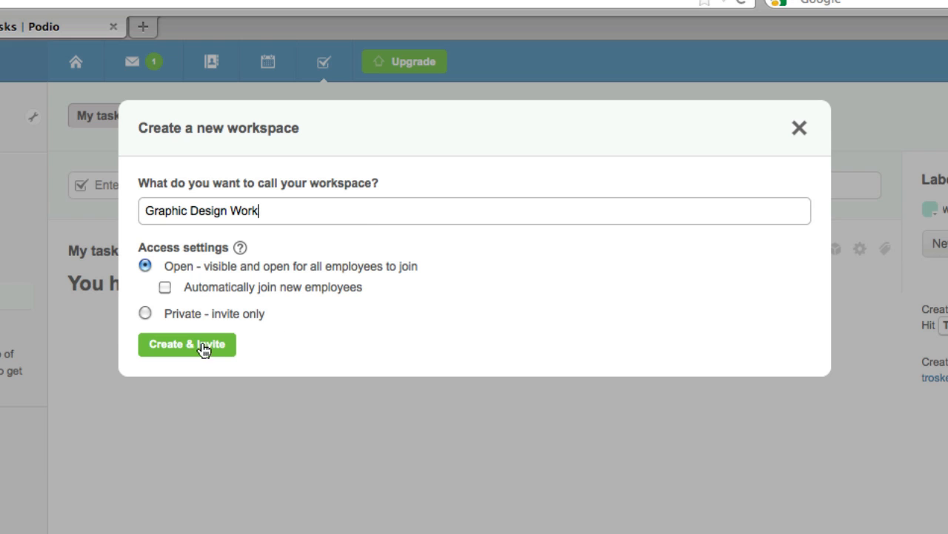
{"action": "left_click", "coordinate": [144, 312]}
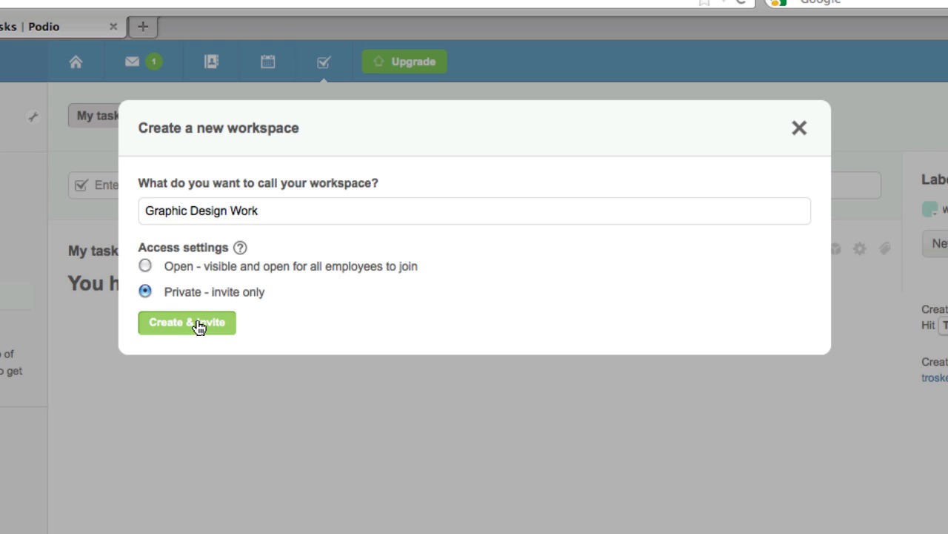
{"action": "left_click", "coordinate": [198, 327]}
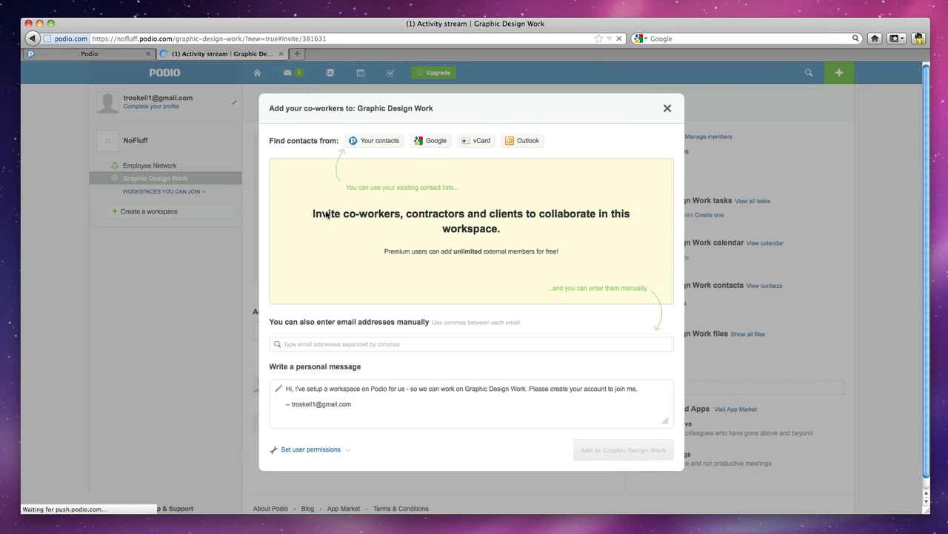
{"action": "left_click", "coordinate": [666, 109]}
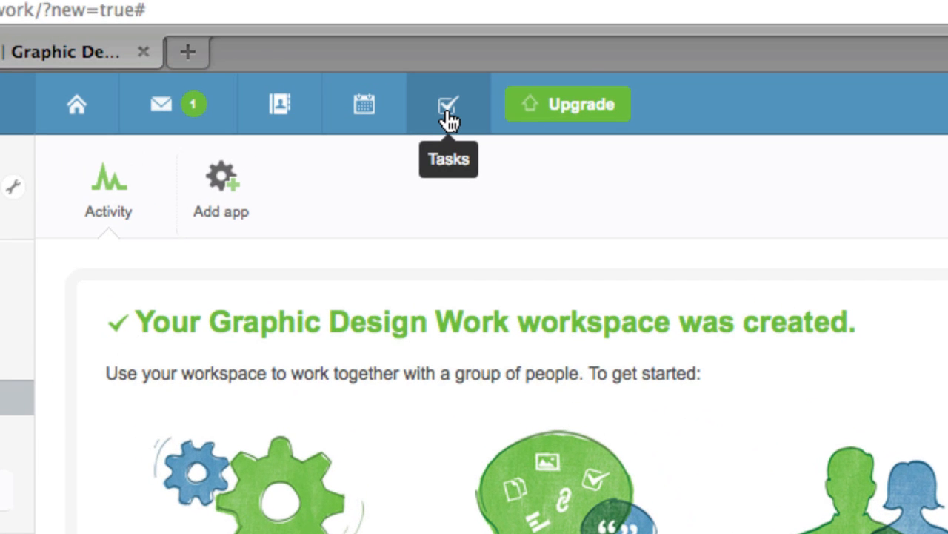
Start a new task titled "Brochure Design" in the personal task list.
{"action": "left_click", "coordinate": [449, 111]}
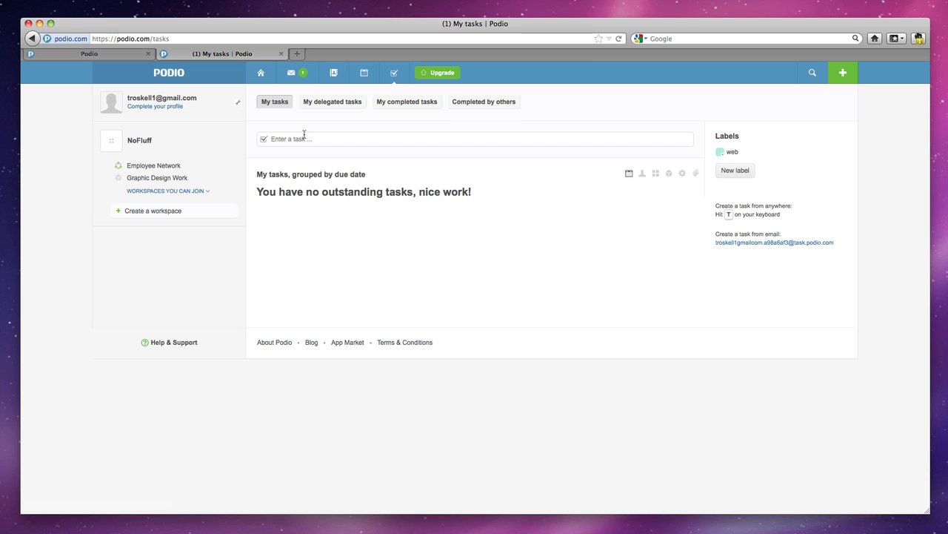
{"action": "left_click", "coordinate": [305, 135]}
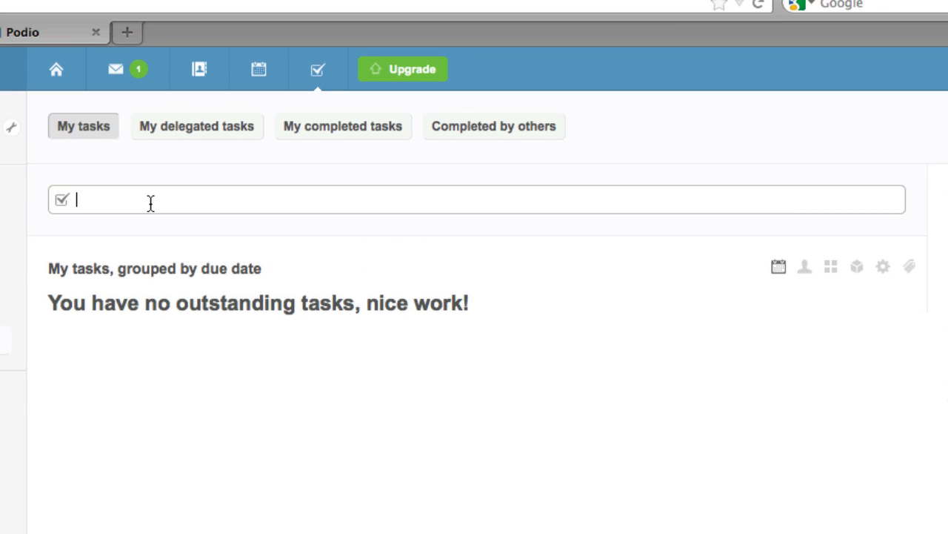
{"action": "type", "text": "Bri"}
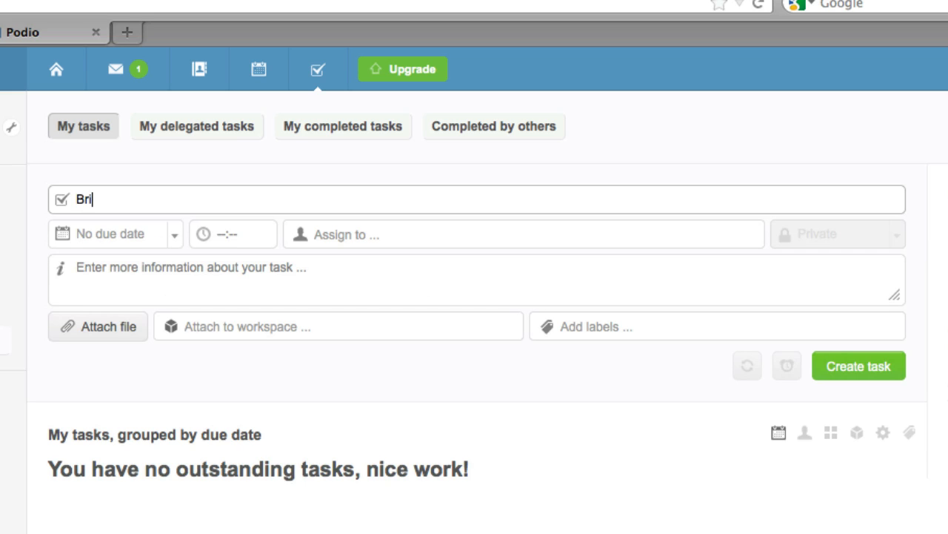
{"action": "key", "text": "BackSpace"}
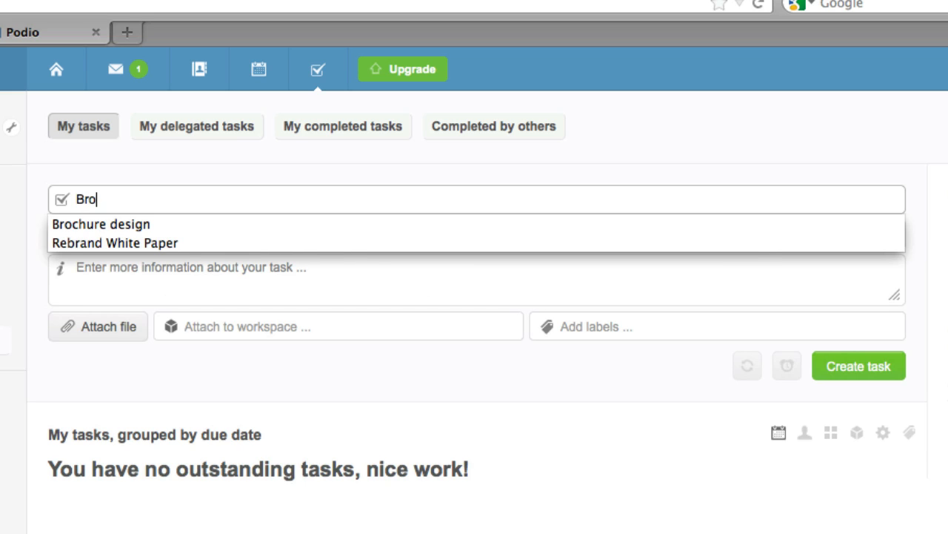
{"action": "type", "text": "ochure Design"}
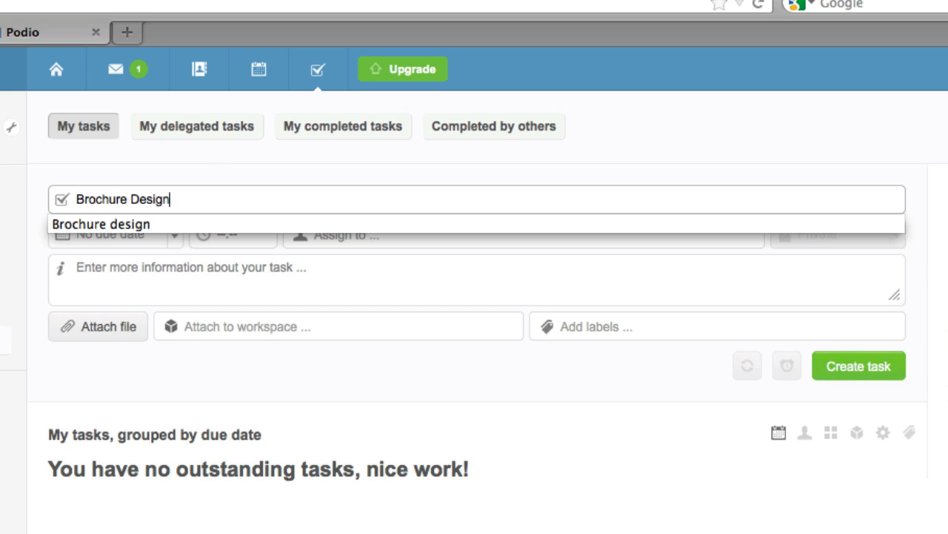
Set the Brochure Design task's due date to This Friday and assign it to the account owner's e-mail.
{"action": "left_click", "coordinate": [172, 236]}
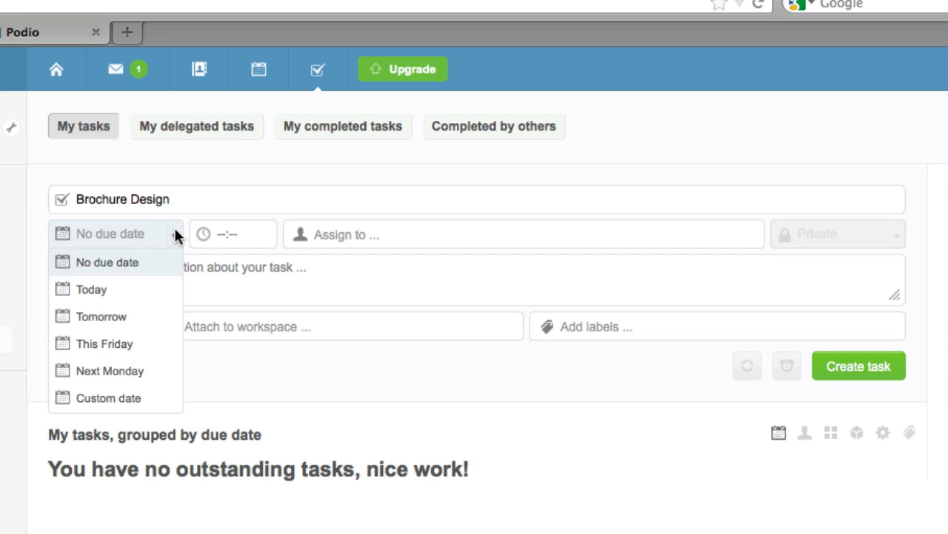
{"action": "left_click", "coordinate": [123, 342]}
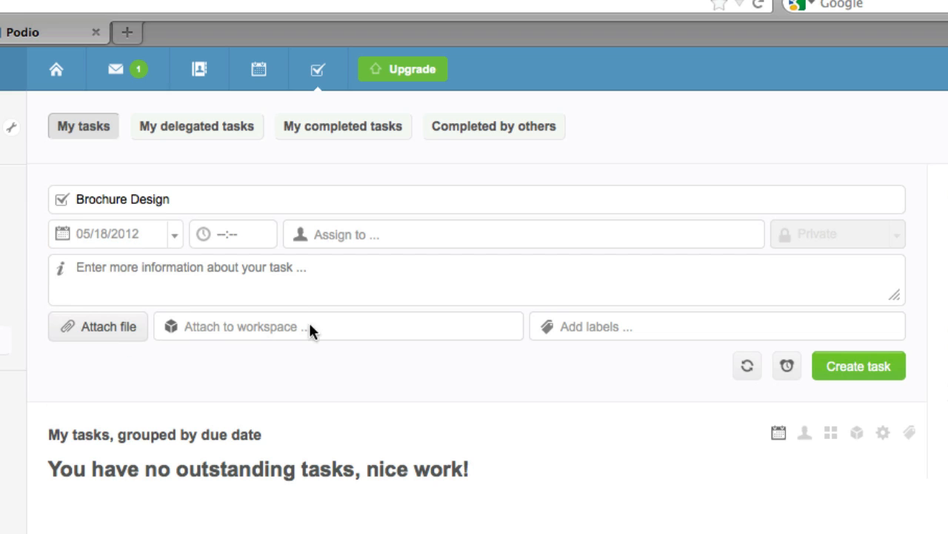
{"action": "left_click", "coordinate": [348, 234]}
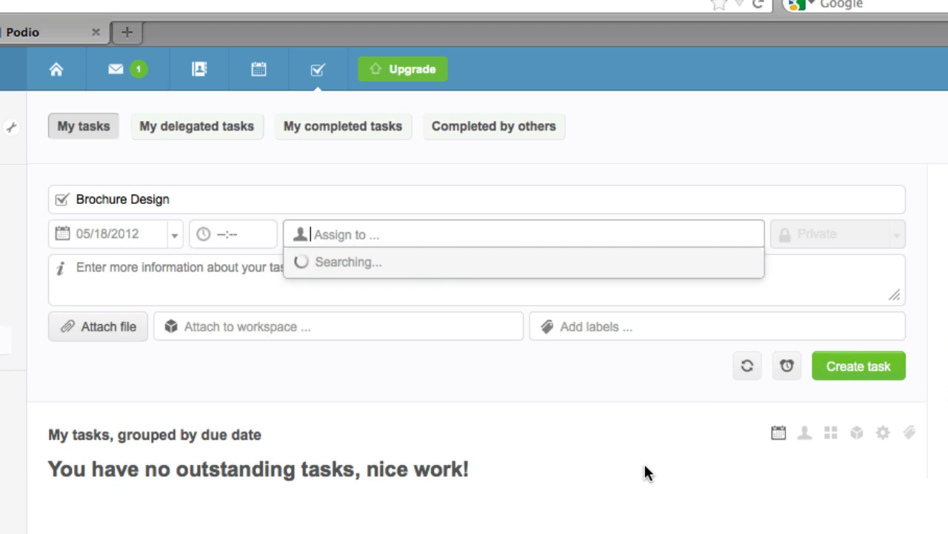
{"action": "left_click", "coordinate": [373, 264]}
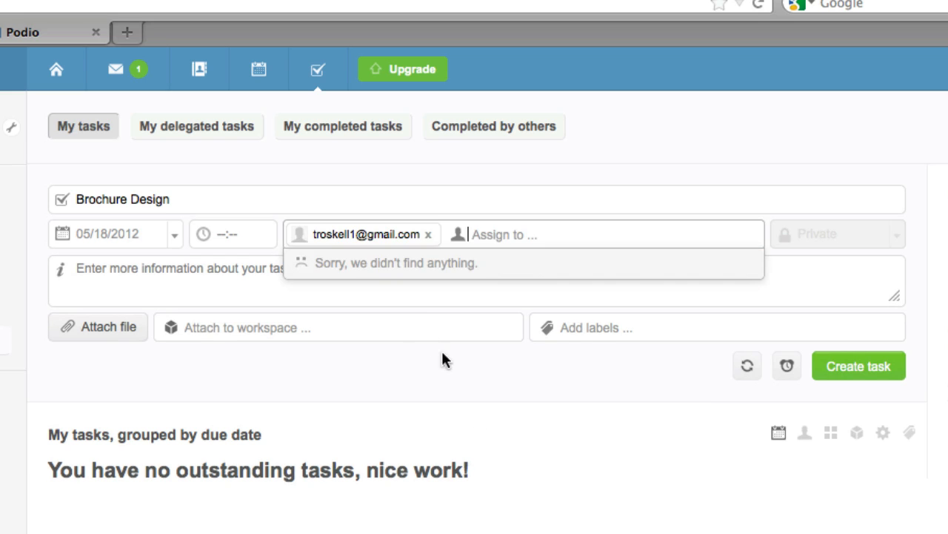
Enter "Description of the job" as the task information and attach the task to the Graphic Design Work workspace.
{"action": "left_click", "coordinate": [158, 274]}
{"action": "type", "text": "Description"}
{"action": "left_click_drag", "start_coordinate": [159, 273], "coordinate": [75, 271]}
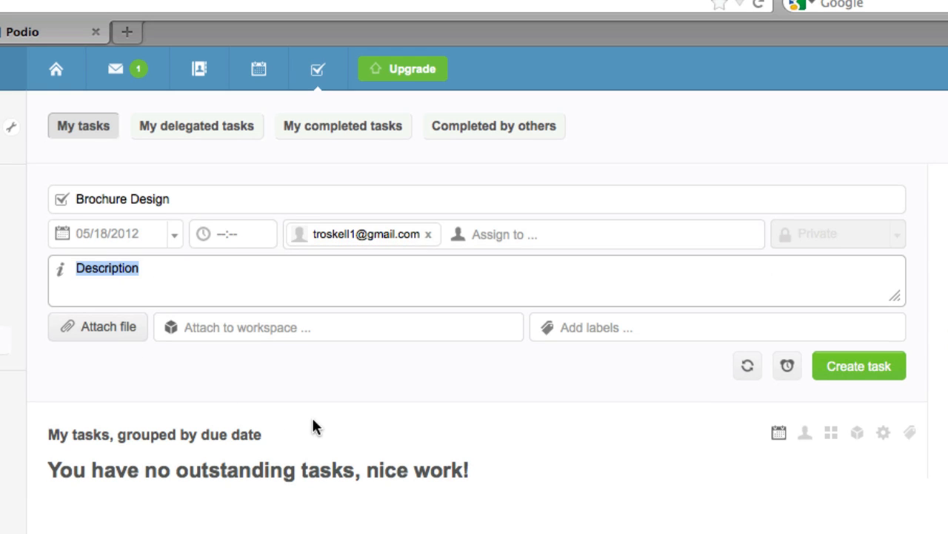
{"action": "type", "text": "Desi"}
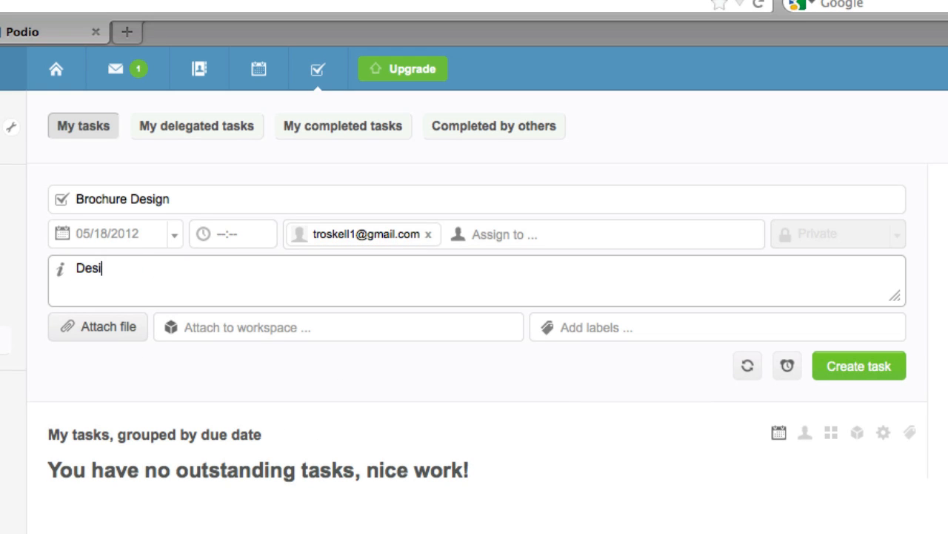
{"action": "key", "text": "BackSpace"}
{"action": "key", "text": "BackSpace"}
{"action": "type", "text": "scription of the job"}
{"action": "left_click", "coordinate": [281, 325]}
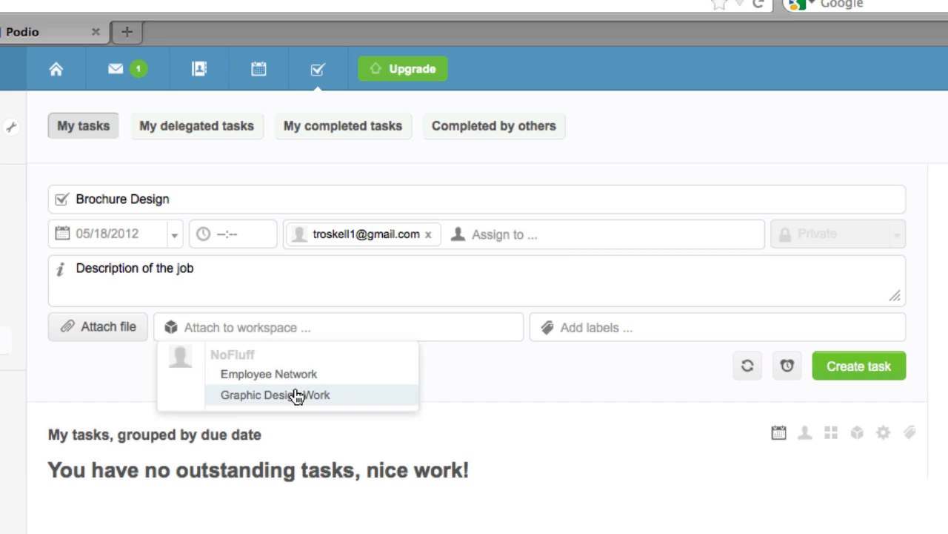
{"action": "left_click", "coordinate": [297, 394]}
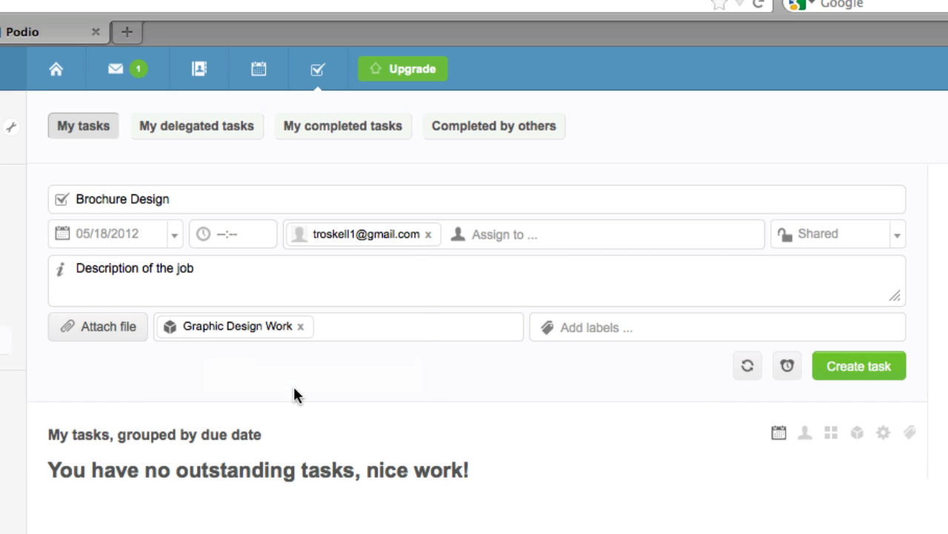
Add the labels "client name" and "brochure" to the Brochure Design task and create it.
{"action": "left_click", "coordinate": [606, 324]}
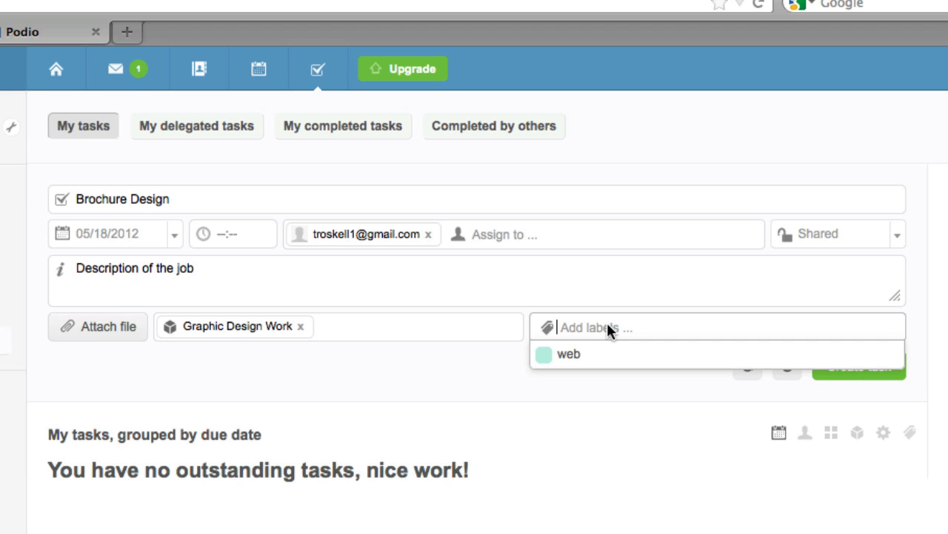
{"action": "type", "text": "clein"}
{"action": "key", "text": "BackSpace"}
{"action": "key", "text": "BackSpace"}
{"action": "key", "text": "BackSpace"}
{"action": "type", "text": "ient name"}
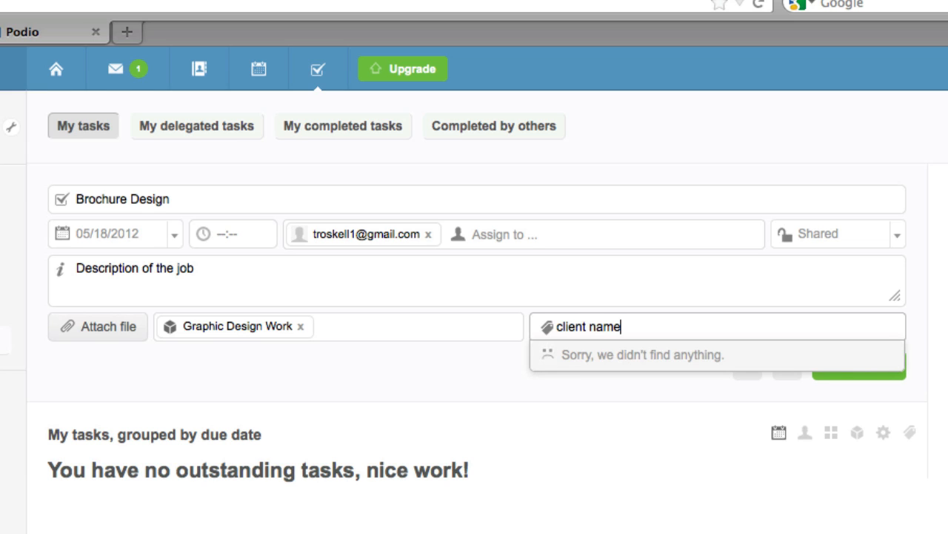
{"action": "key", "text": "Return"}
{"action": "type", "text": "brochure"}
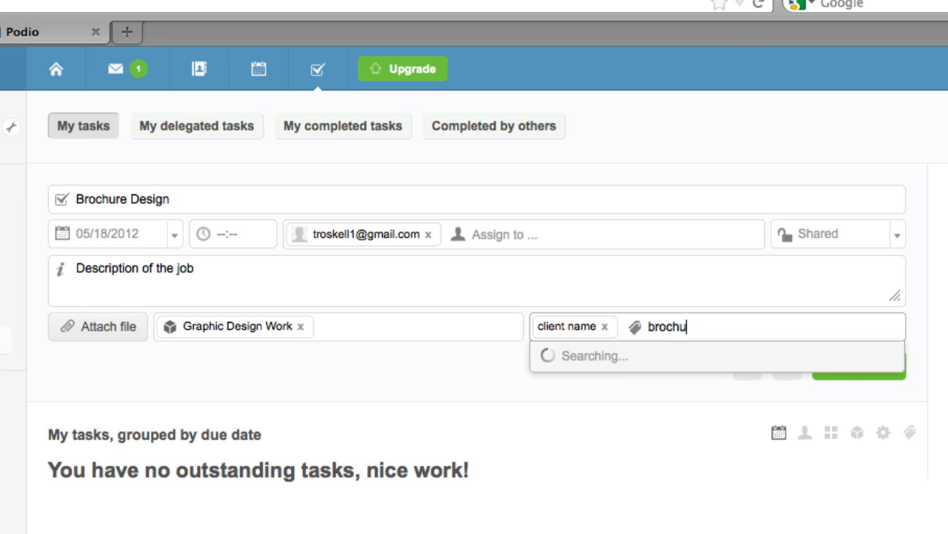
{"action": "key", "text": "Return"}
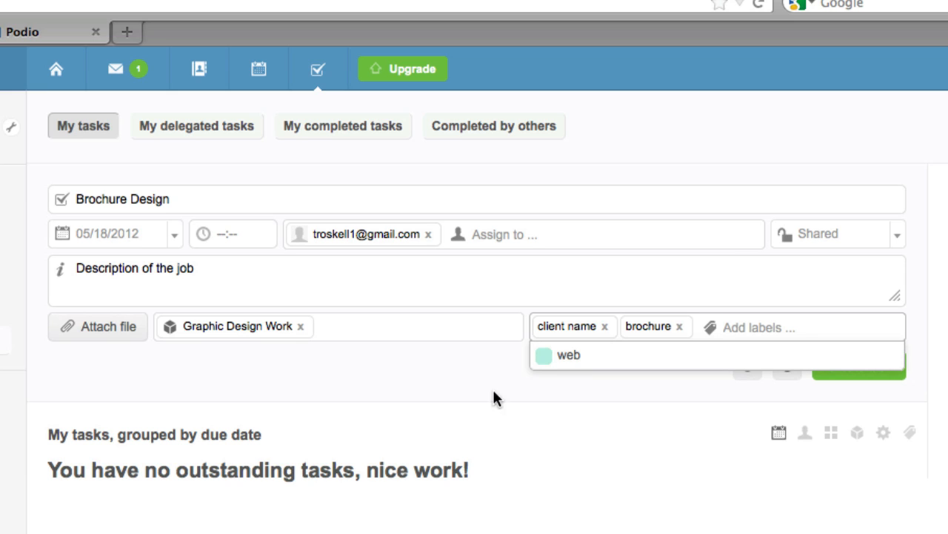
{"action": "left_click", "coordinate": [518, 396]}
{"action": "left_click", "coordinate": [850, 375]}
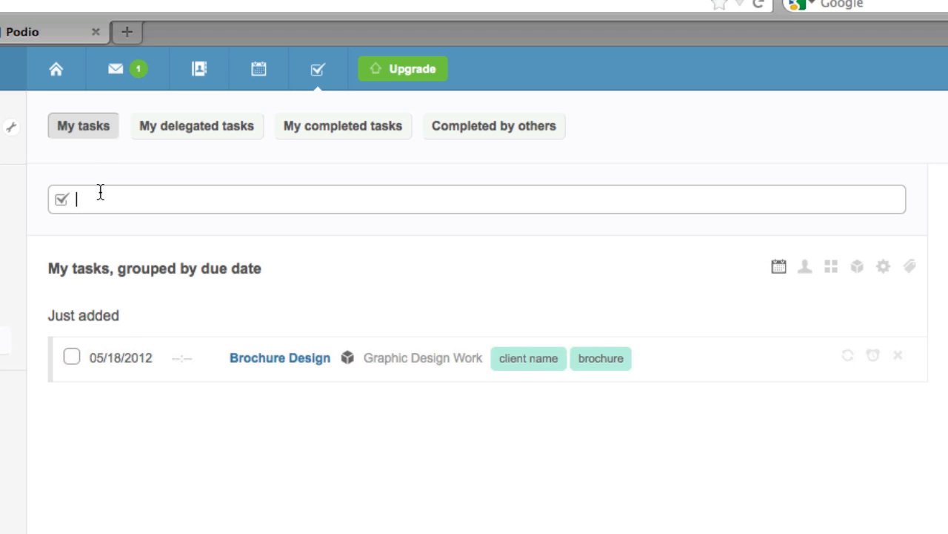
Start another task titled "Web design project" with a custom due date of 05/29/2012.
{"action": "left_click", "coordinate": [100, 192]}
{"action": "type", "text": "W"}
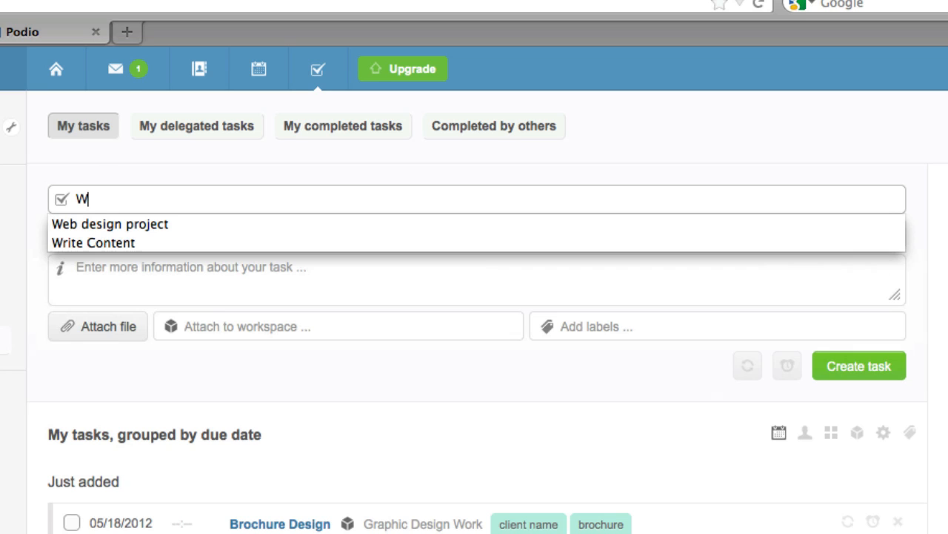
{"action": "type", "text": "eb desig"}
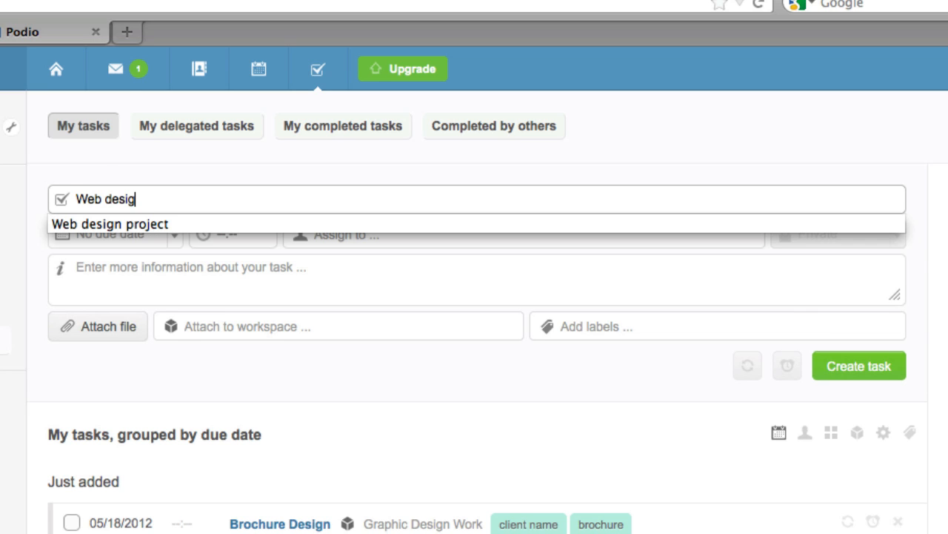
{"action": "type", "text": "n project"}
{"action": "left_click", "coordinate": [212, 162]}
{"action": "left_click", "coordinate": [133, 237]}
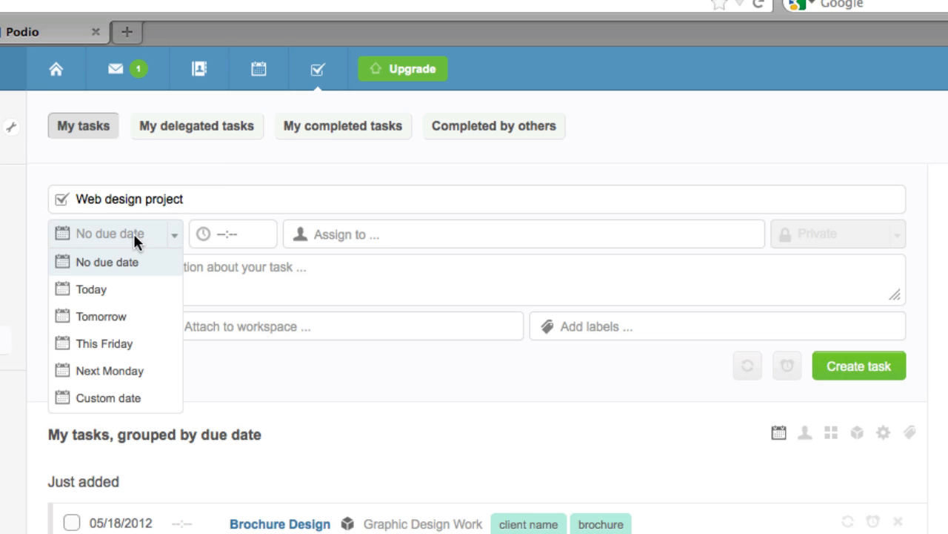
{"action": "left_click", "coordinate": [128, 395]}
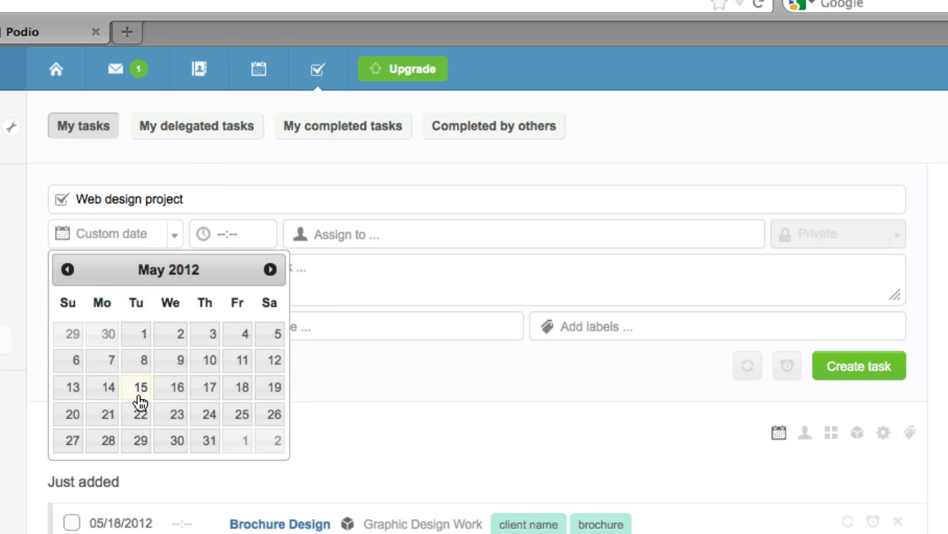
{"action": "left_click", "coordinate": [142, 441]}
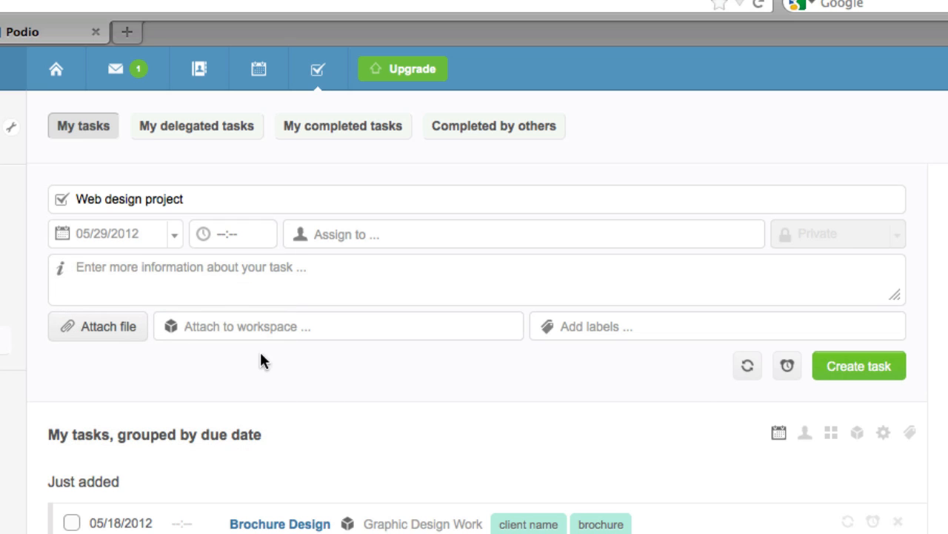
Assign the Web design project task to the account owner's e-mail and enter "Web project" as its information.
{"action": "left_click", "coordinate": [372, 228]}
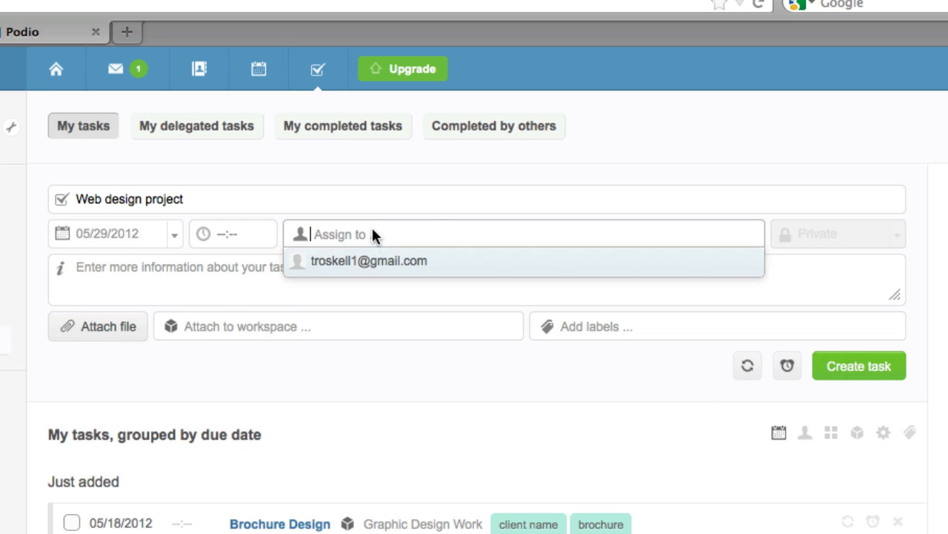
{"action": "left_click", "coordinate": [364, 260]}
{"action": "left_click", "coordinate": [176, 291]}
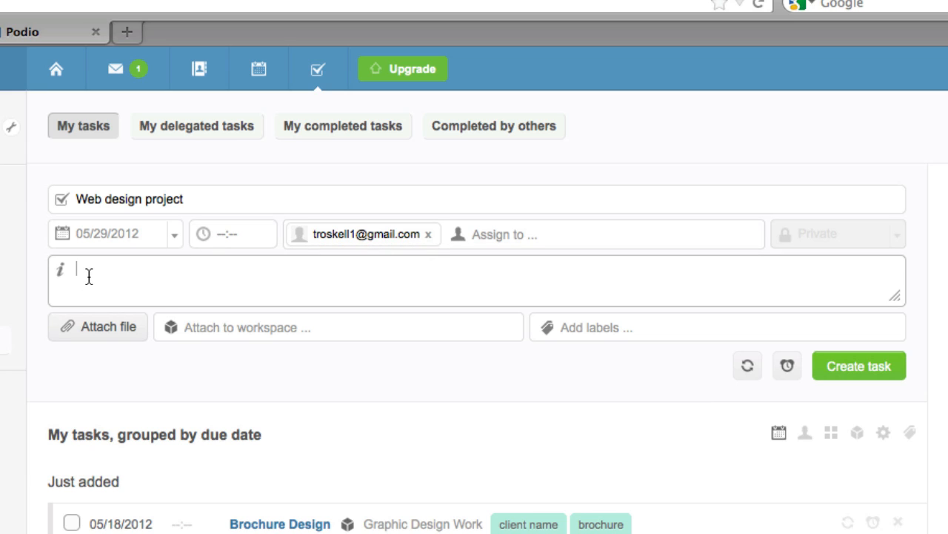
{"action": "type", "text": "Web project"}
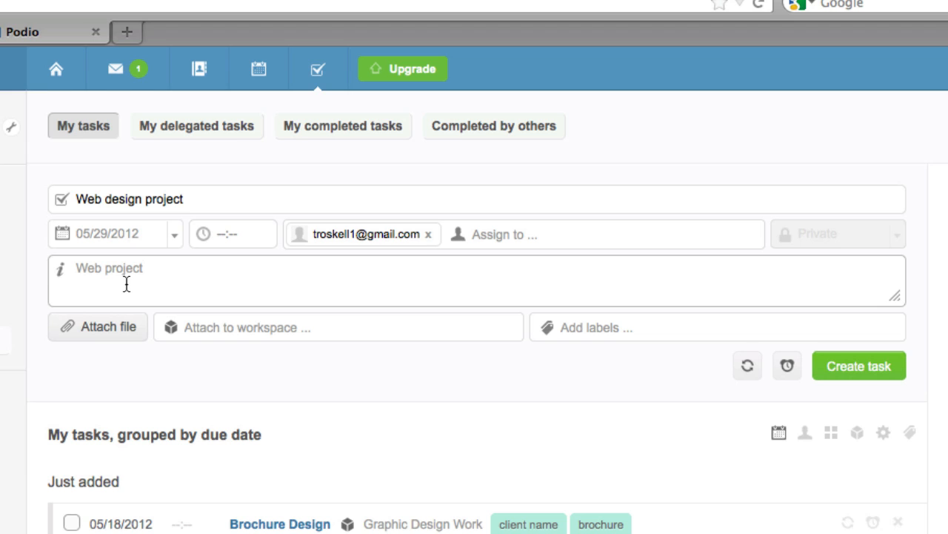
Attach the Web design project task to the Graphic Design Work workspace and give it the label "web".
{"action": "left_click", "coordinate": [255, 328]}
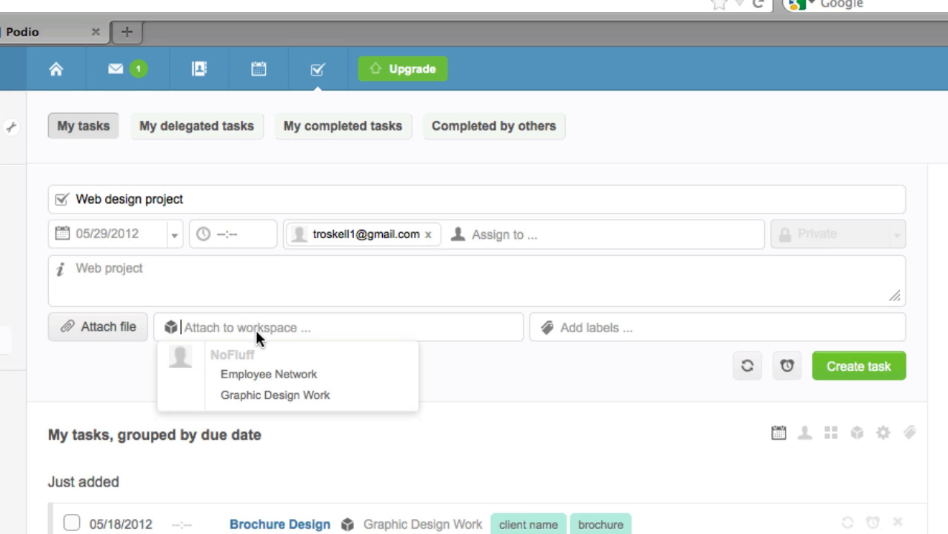
{"action": "left_click", "coordinate": [273, 396]}
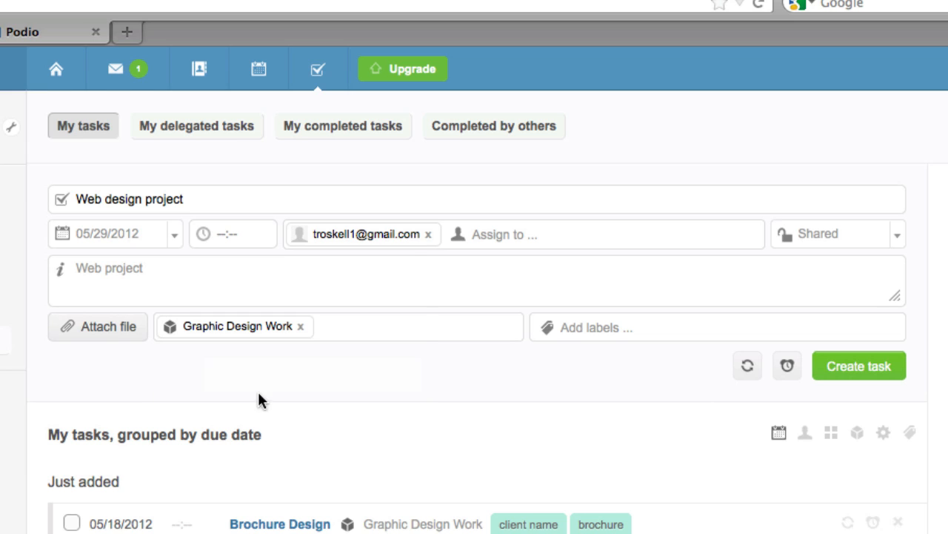
{"action": "left_click", "coordinate": [584, 326]}
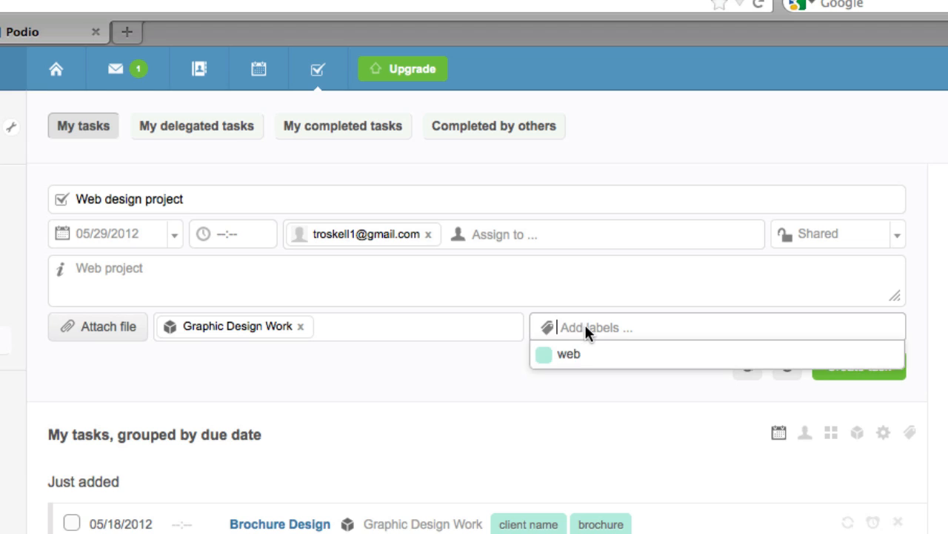
{"action": "left_click", "coordinate": [576, 356]}
Add the label "client name" to the Web design project task and create it.
{"action": "type", "text": "cleint"}
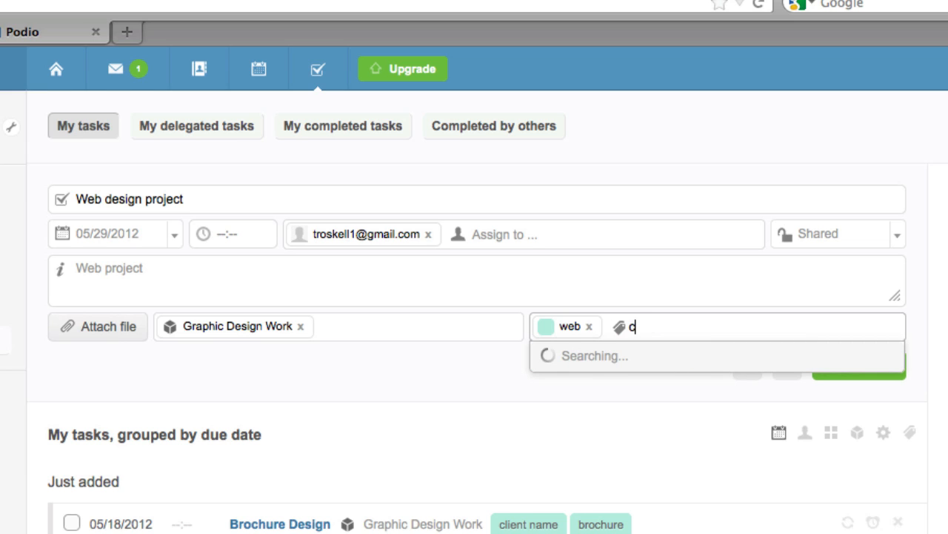
{"action": "key", "text": "BackSpace"}
{"action": "key", "text": "BackSpace"}
{"action": "key", "text": "BackSpace"}
{"action": "key", "text": "BackSpace"}
{"action": "type", "text": "ient name"}
{"action": "key", "text": "Return"}
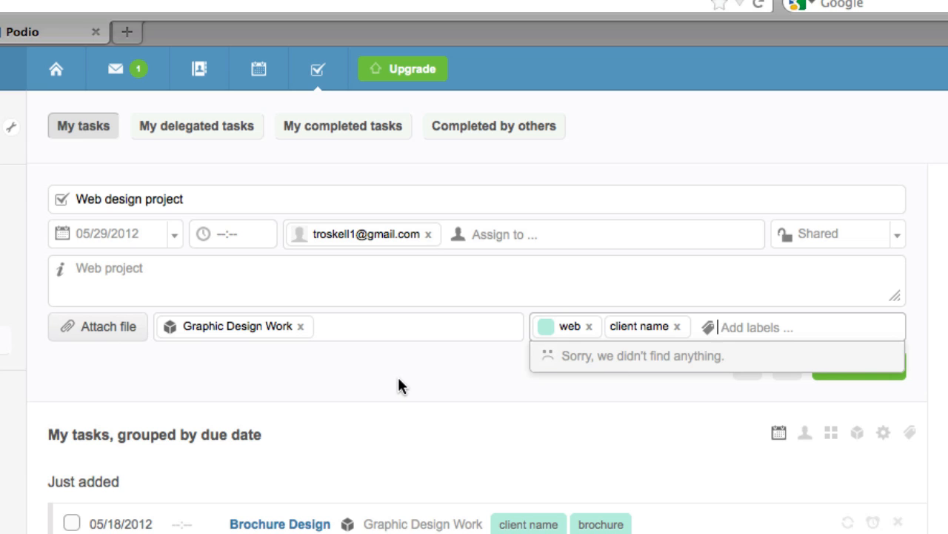
{"action": "left_click", "coordinate": [847, 370]}
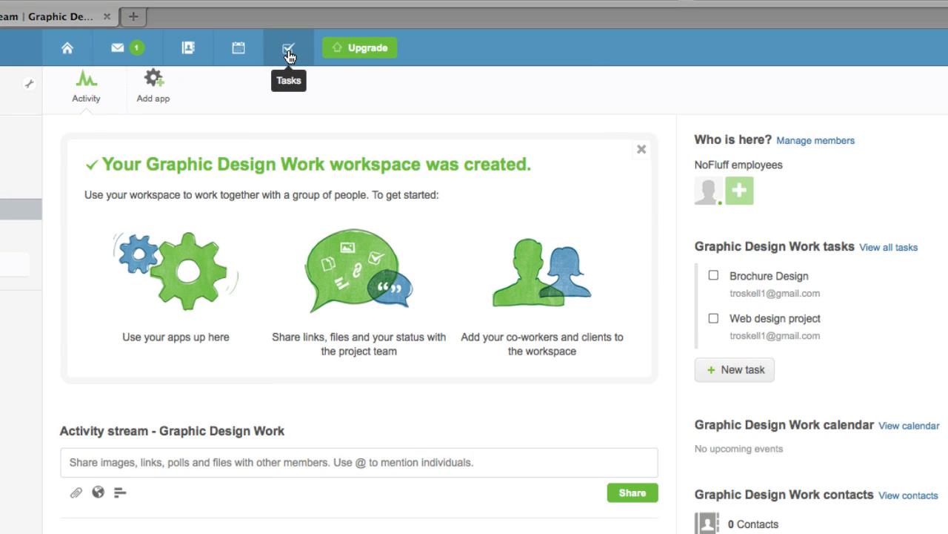
Start another task titled "Logo project" in the task list with tomorrow as its due date.
{"action": "left_click", "coordinate": [289, 57]}
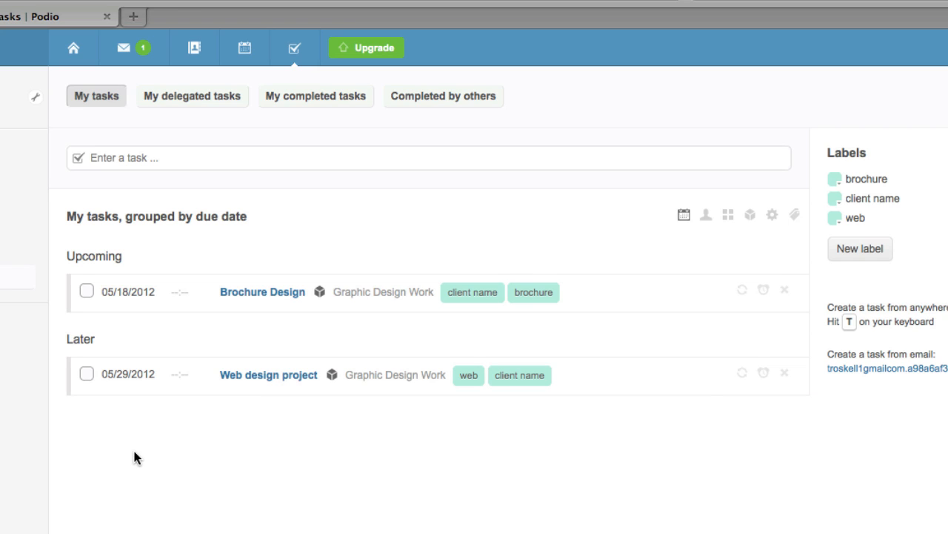
{"action": "left_click", "coordinate": [126, 158]}
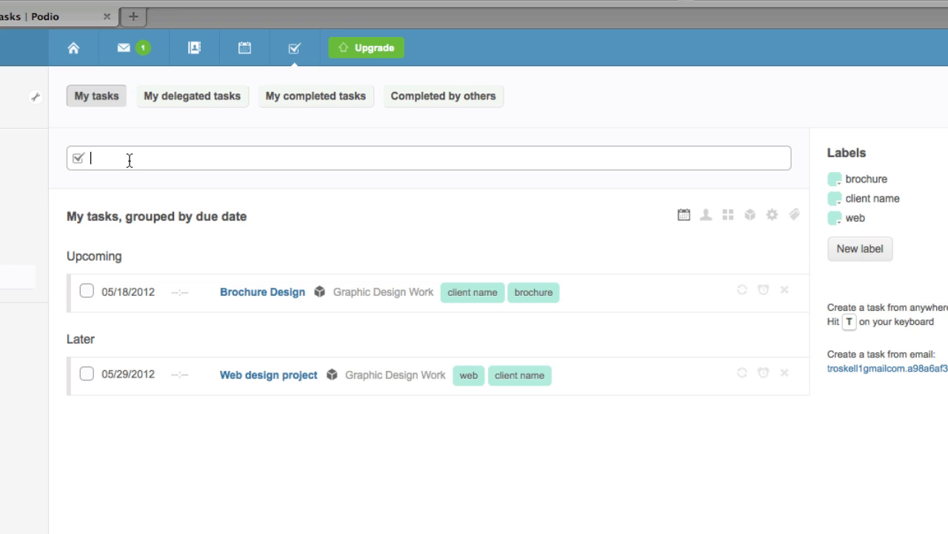
{"action": "type", "text": "Logo pr"}
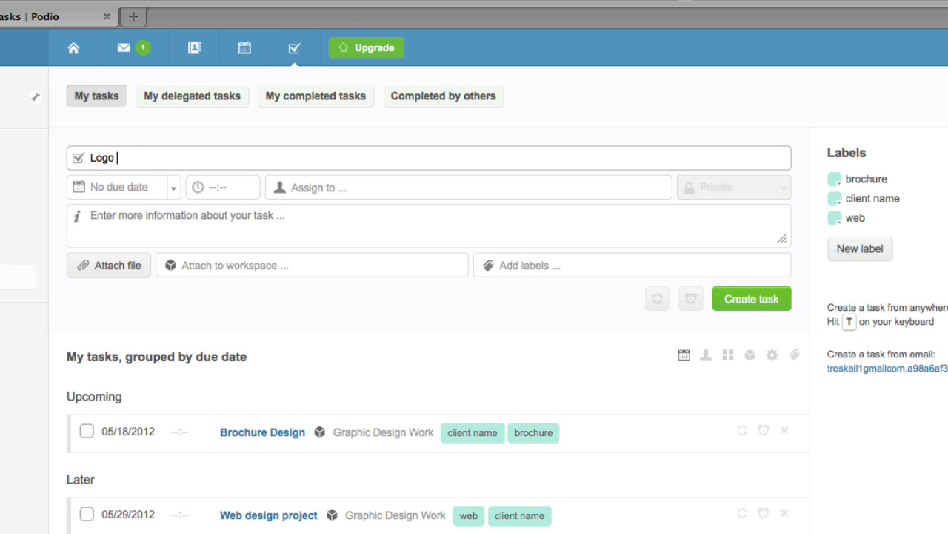
{"action": "key", "text": "BackSpace"}
{"action": "key", "text": "BackSpace"}
{"action": "type", "text": "project"}
{"action": "left_click", "coordinate": [158, 186]}
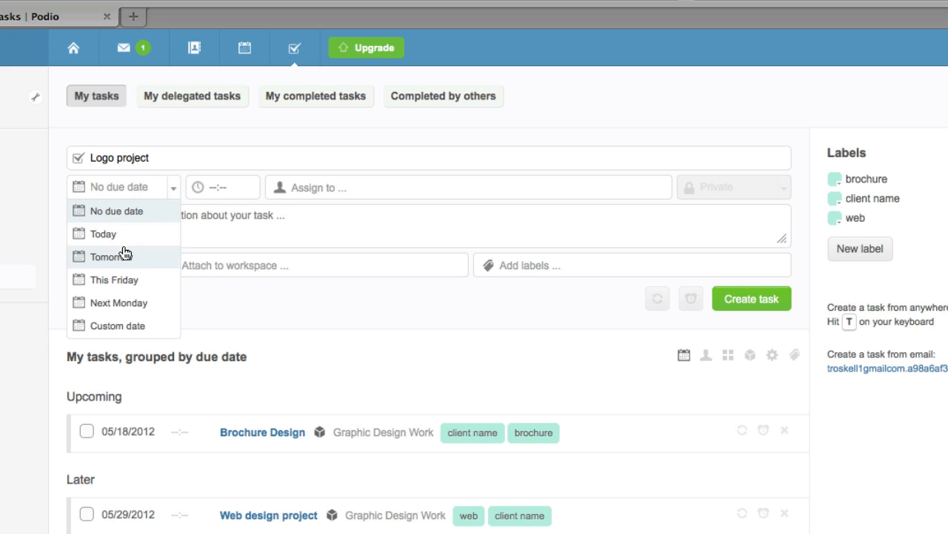
{"action": "left_click", "coordinate": [124, 253]}
Assign the Logo project task to the account owner's e-mail and enter "description" as its information.
{"action": "left_click", "coordinate": [337, 190]}
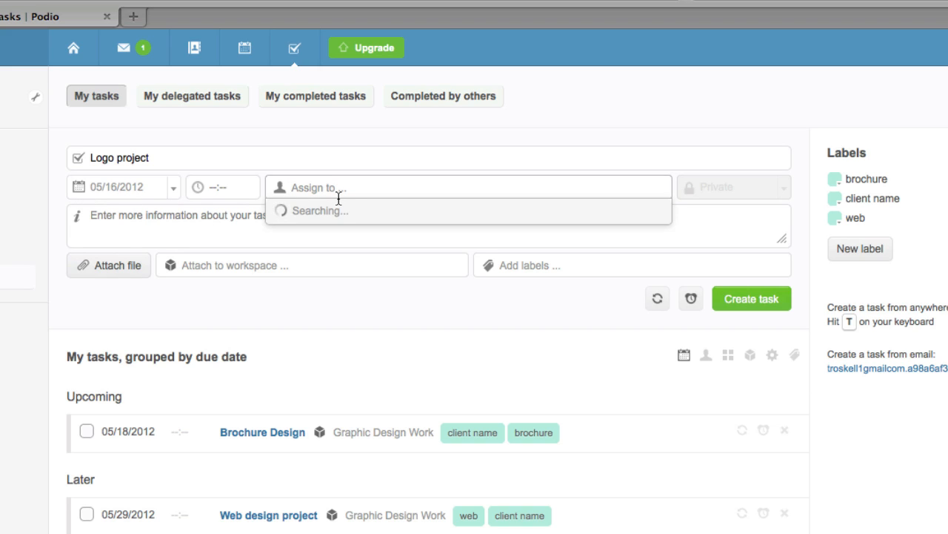
{"action": "left_click", "coordinate": [340, 209]}
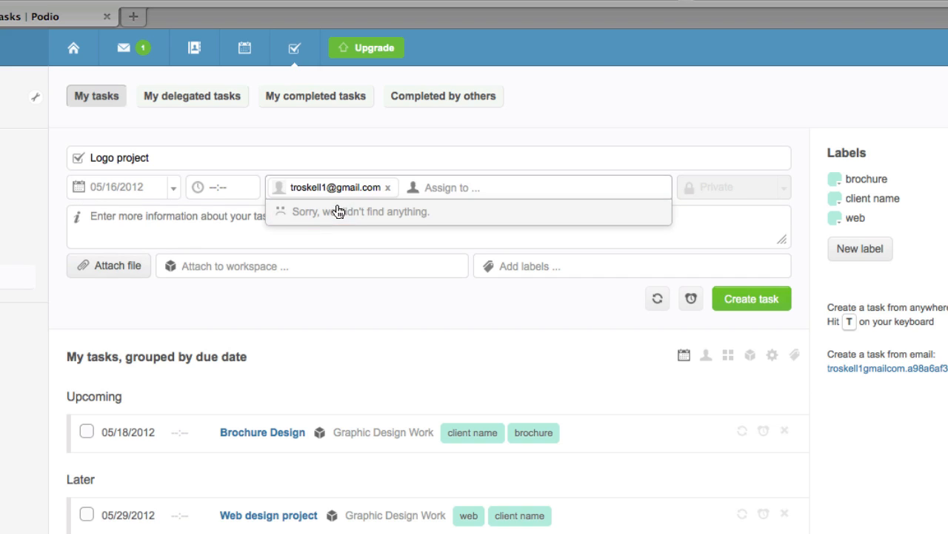
{"action": "left_click", "coordinate": [178, 232]}
{"action": "type", "text": "desc"}
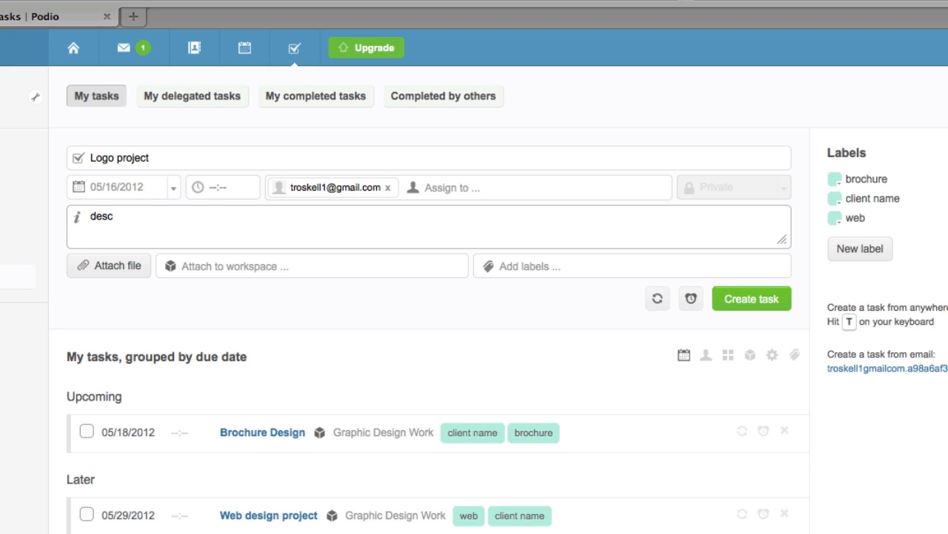
{"action": "type", "text": "ription"}
Create the Logo project task in the Graphic Design Work workspace with the label "client name".
{"action": "left_click", "coordinate": [245, 267]}
{"action": "left_click", "coordinate": [255, 322]}
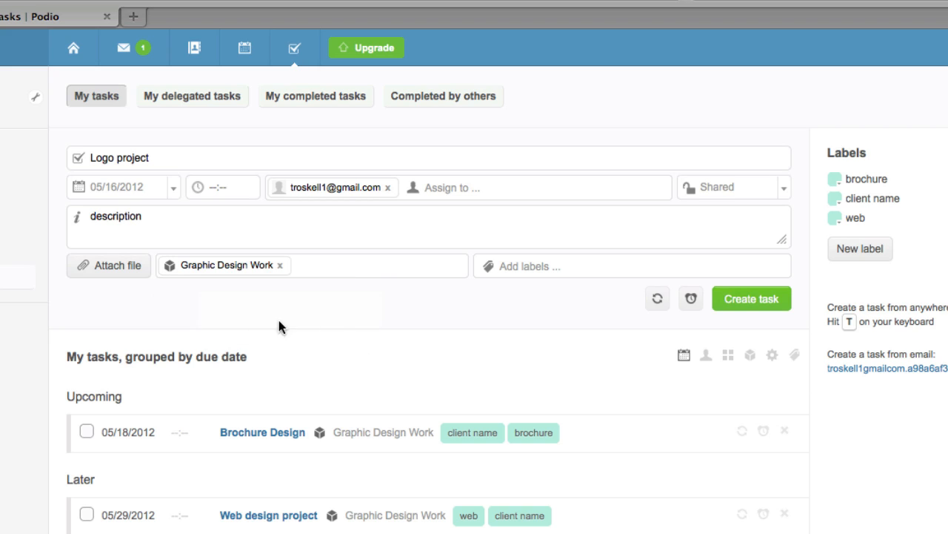
{"action": "left_click", "coordinate": [549, 263]}
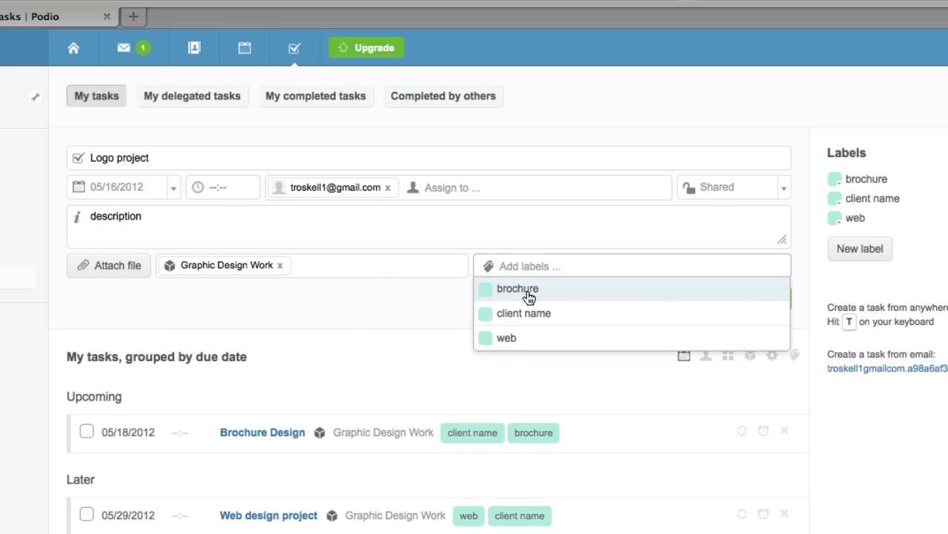
{"action": "left_click", "coordinate": [541, 314]}
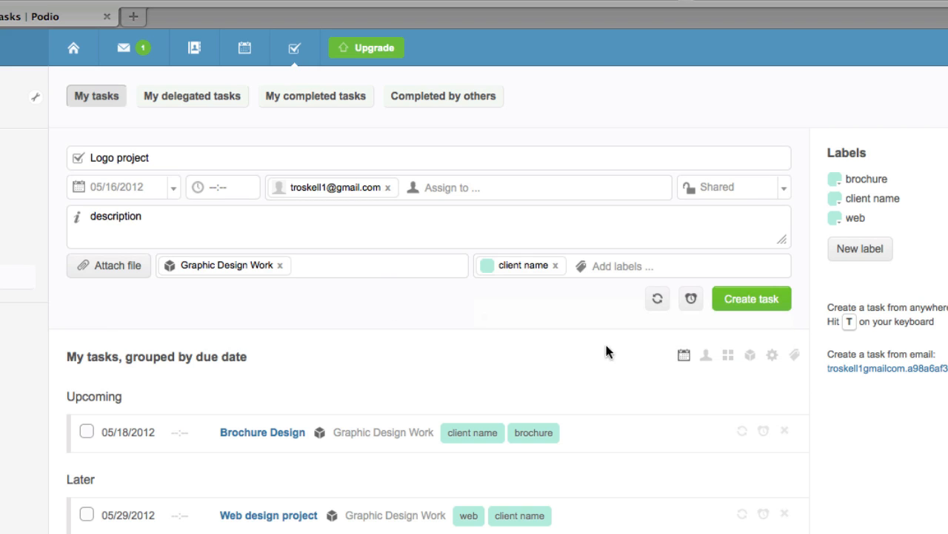
{"action": "left_click", "coordinate": [763, 300]}
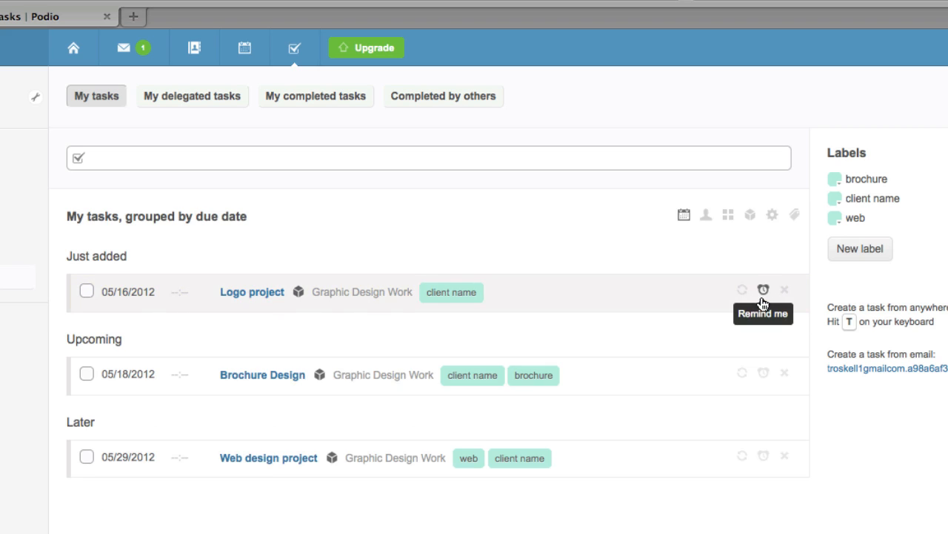
Reload the task list and mark the Logo project task as completed.
{"action": "left_click", "coordinate": [296, 55]}
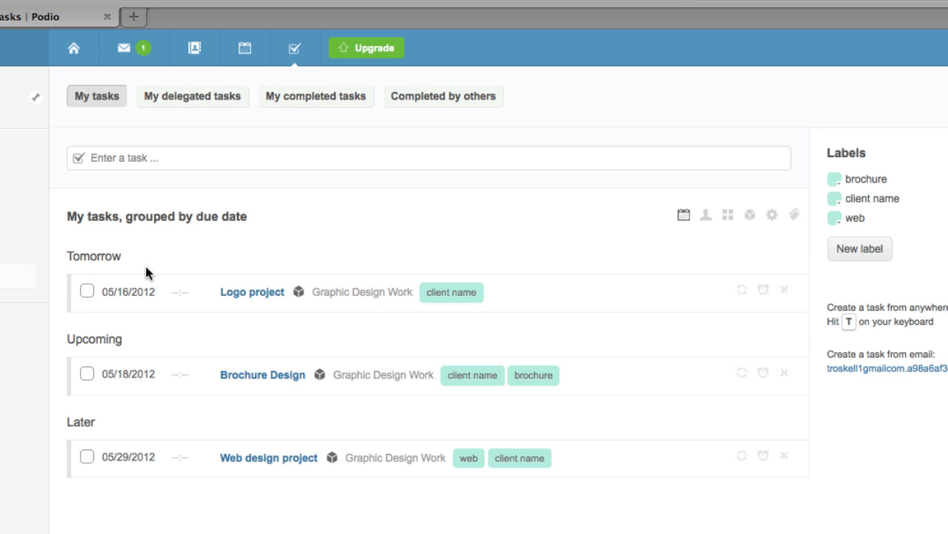
{"action": "left_click", "coordinate": [87, 291]}
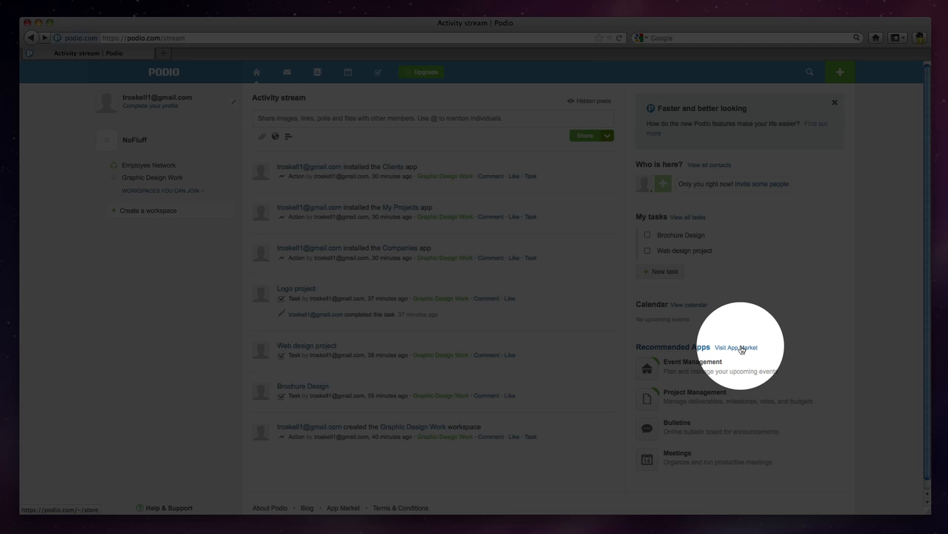
Search the App Market for "project management".
{"action": "left_click", "coordinate": [741, 347]}
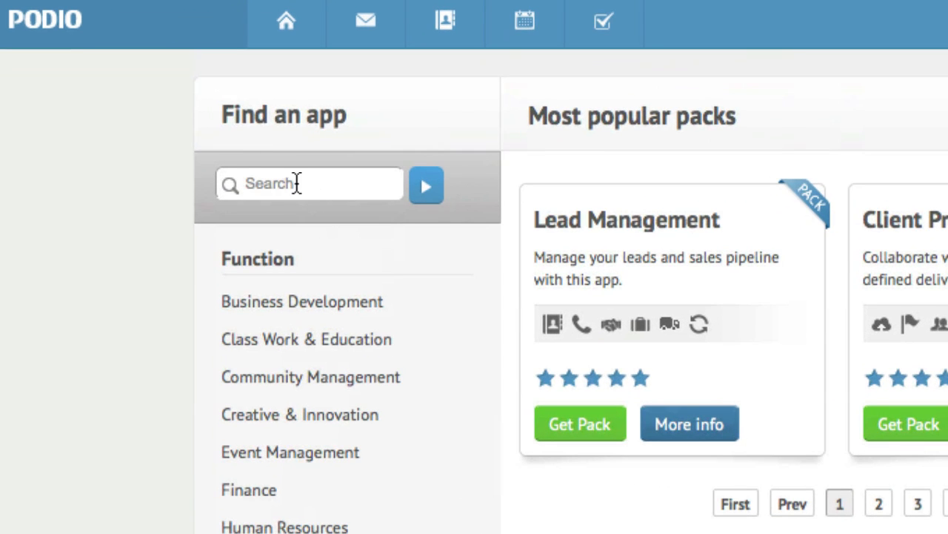
{"action": "left_click", "coordinate": [297, 183]}
{"action": "type", "text": "project"}
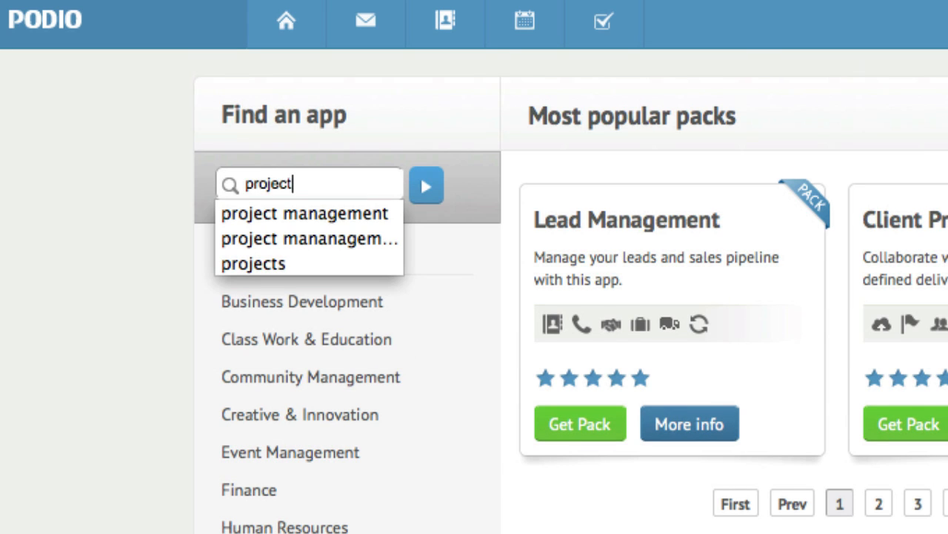
{"action": "left_click", "coordinate": [324, 214]}
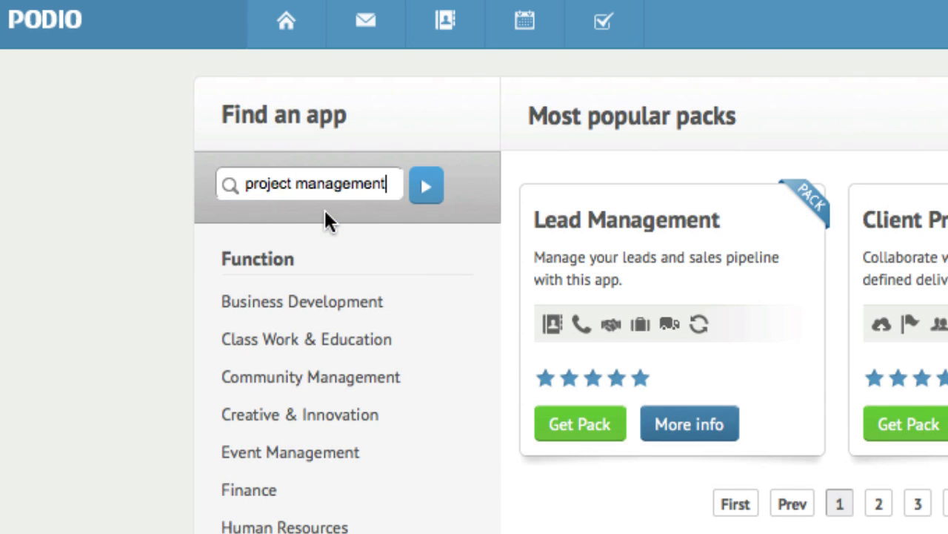
{"action": "left_click", "coordinate": [428, 188]}
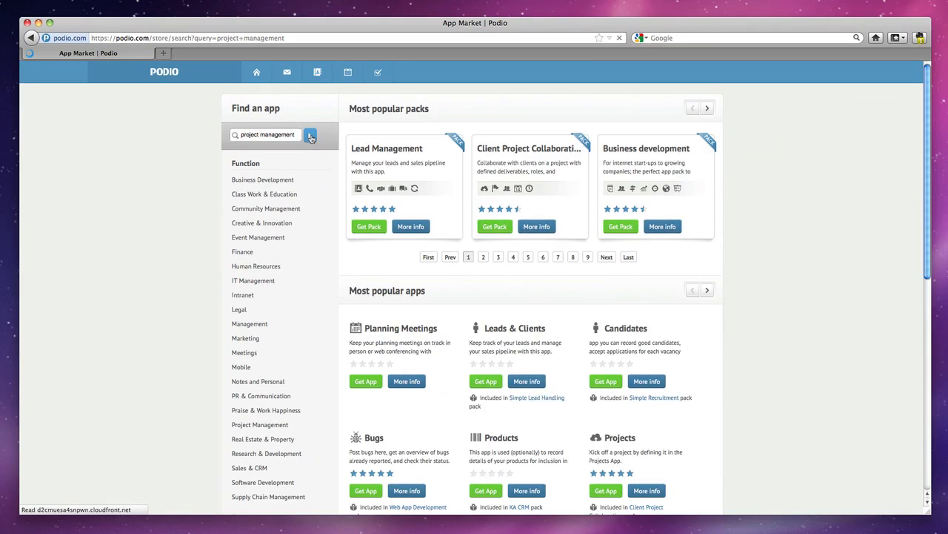
Install the My Projects app with the Companies and Clients apps in the Graphic Design Work workspace and open it.
{"action": "scroll", "coordinate": [168, 306], "scroll_direction": "down", "scroll_amount": 3}
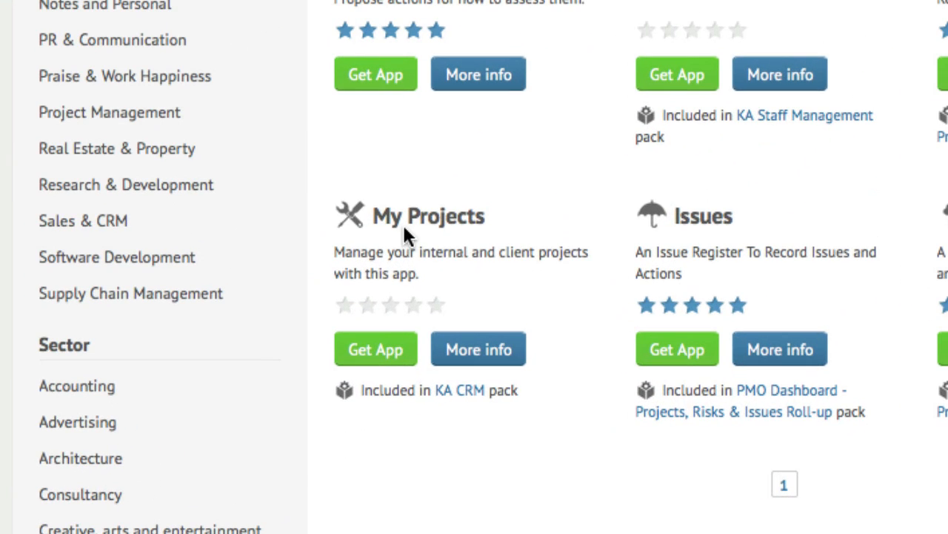
{"action": "left_click", "coordinate": [382, 354]}
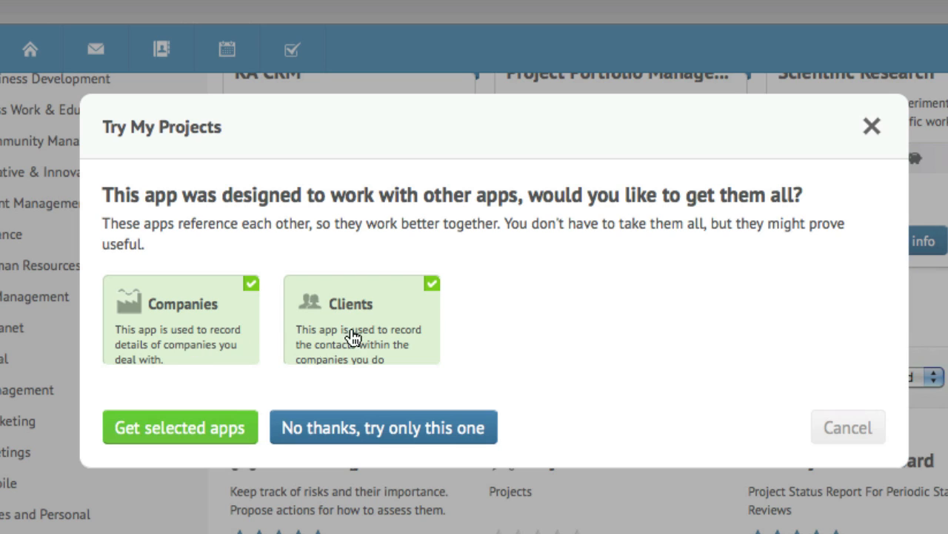
{"action": "left_click", "coordinate": [206, 427]}
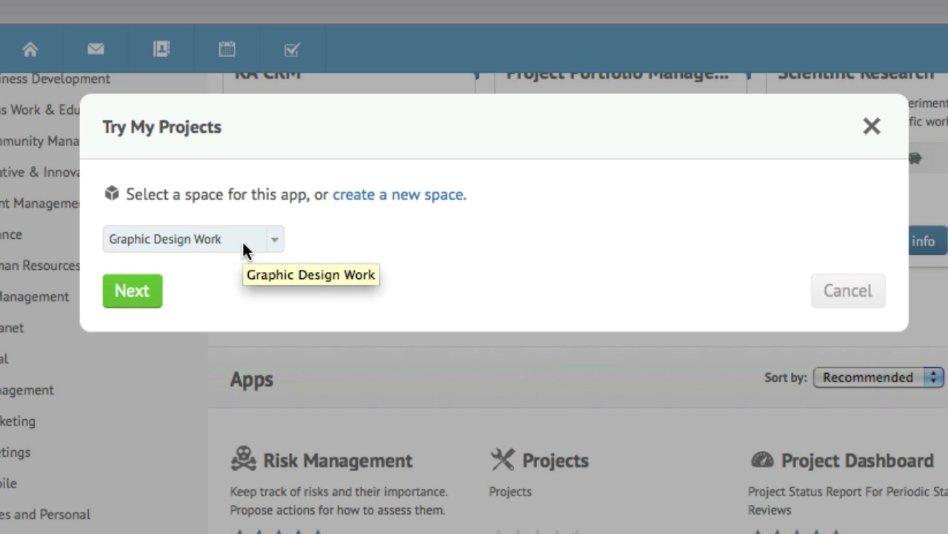
{"action": "left_click", "coordinate": [134, 301]}
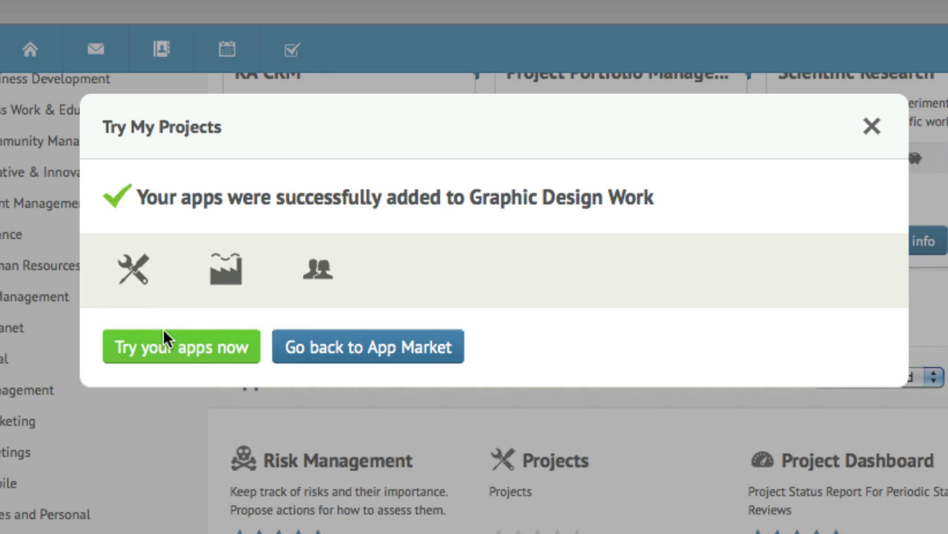
{"action": "left_click", "coordinate": [169, 349]}
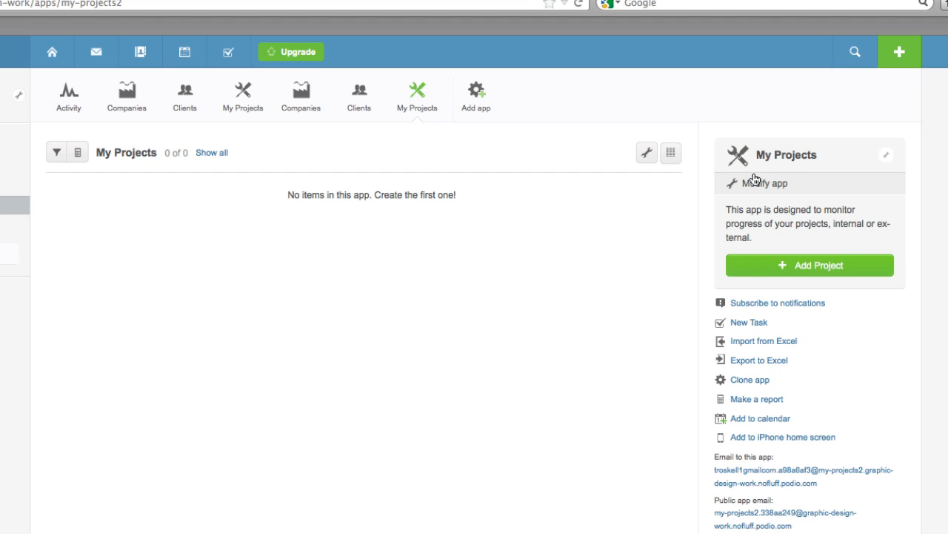
Open a new project form in My Projects and review its fields, from project name to budget and actual cost.
{"action": "left_click", "coordinate": [795, 269]}
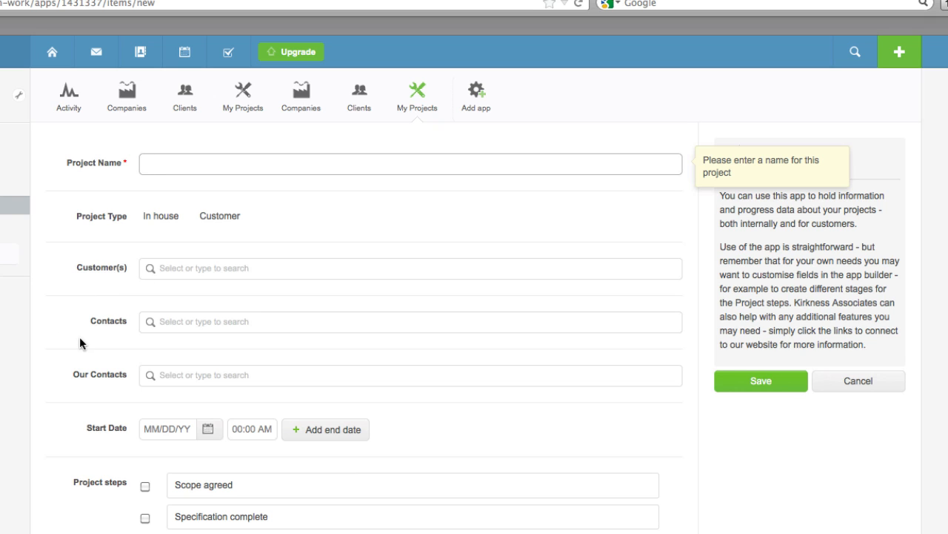
{"action": "scroll", "coordinate": [66, 337], "scroll_direction": "down", "scroll_amount": 5}
{"action": "scroll", "coordinate": [67, 343], "scroll_direction": "down", "scroll_amount": 7}
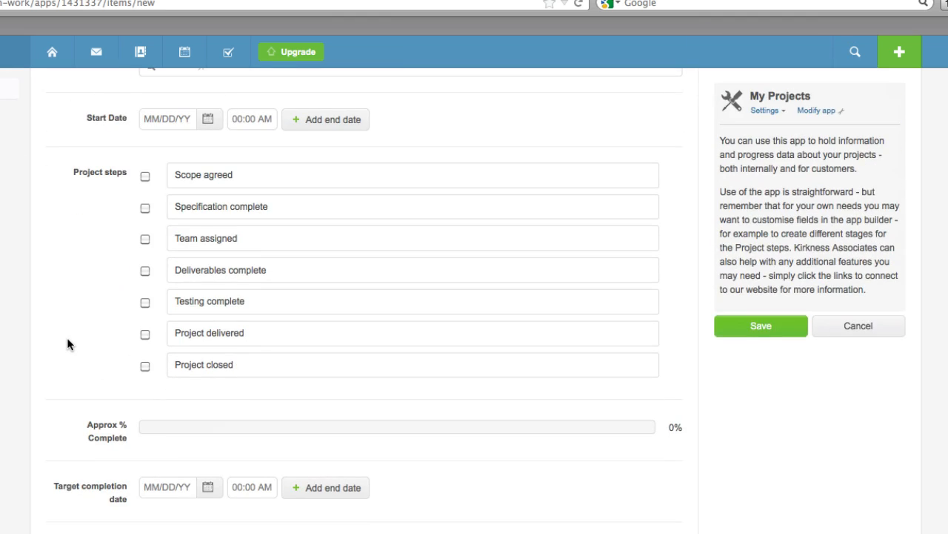
{"action": "scroll", "coordinate": [63, 502], "scroll_direction": "down", "scroll_amount": 3}
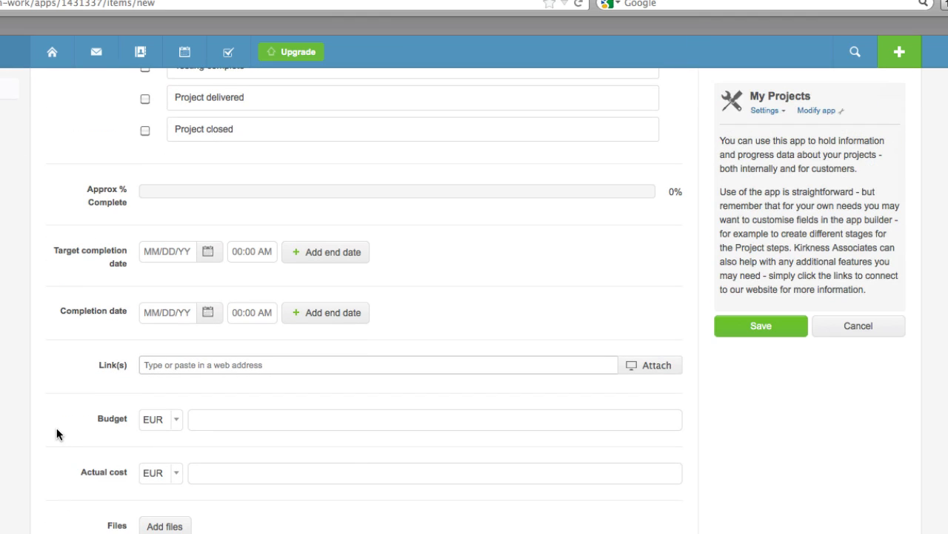
{"action": "scroll", "coordinate": [56, 428], "scroll_direction": "up", "scroll_amount": 10}
{"action": "scroll", "coordinate": [56, 426], "scroll_direction": "up", "scroll_amount": 3}
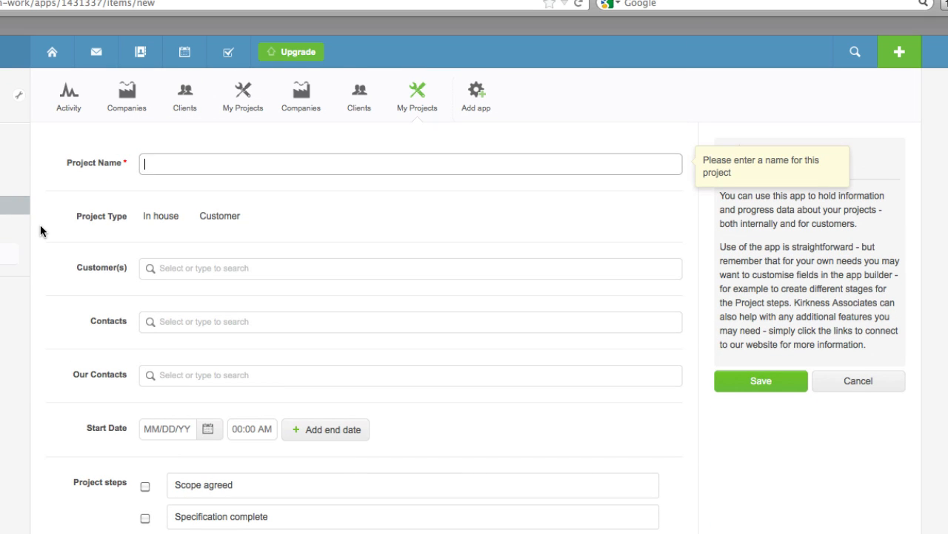
{"action": "left_click", "coordinate": [54, 150]}
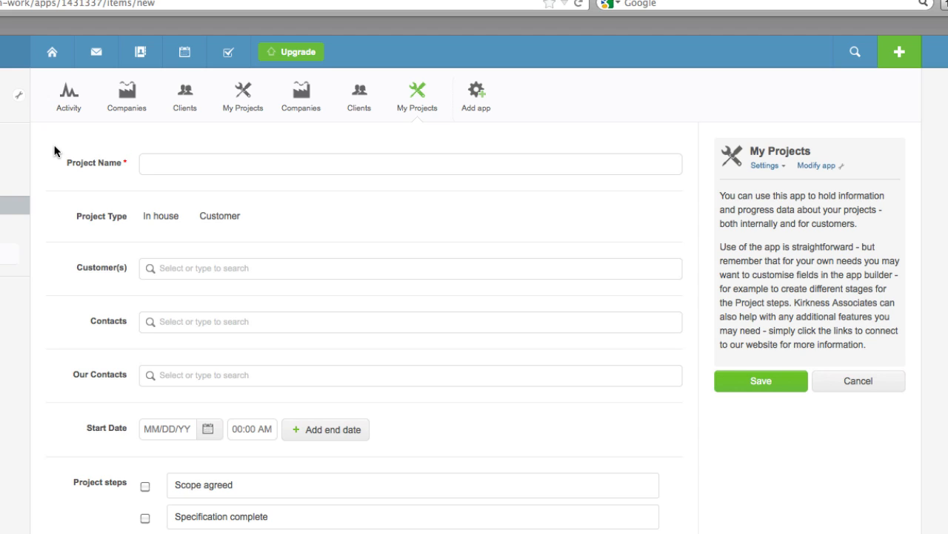